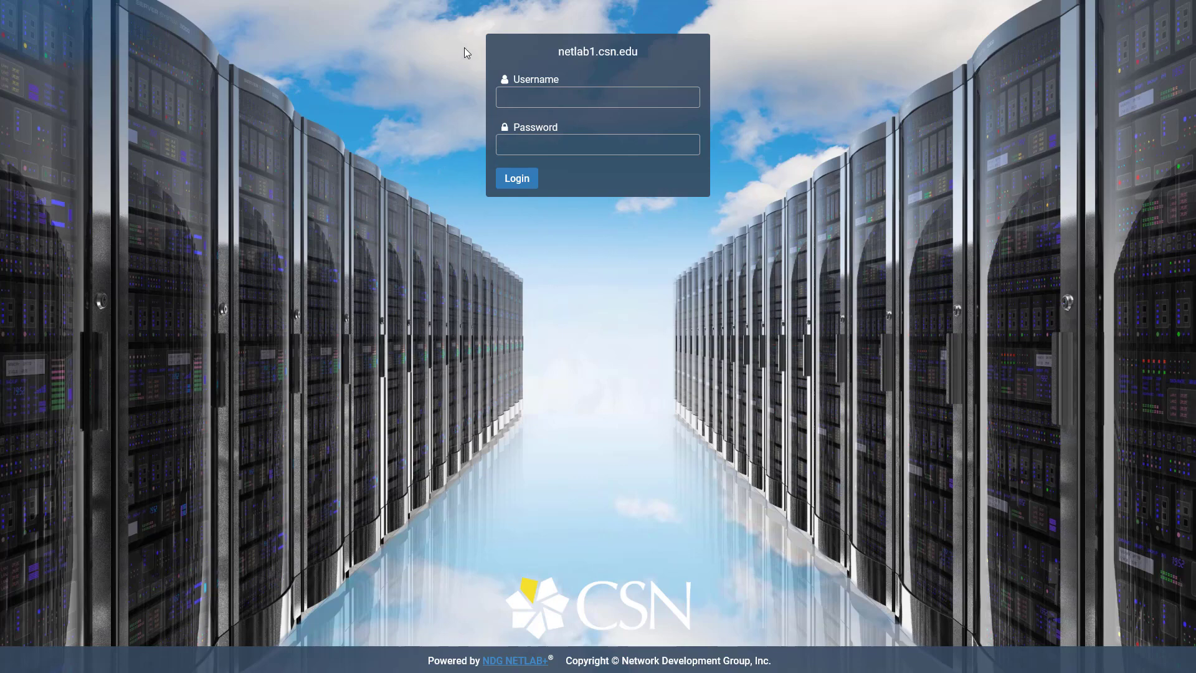
Step: Log in to CSN NetLab with the new account's e-mail username and its password
left_click(509, 93)
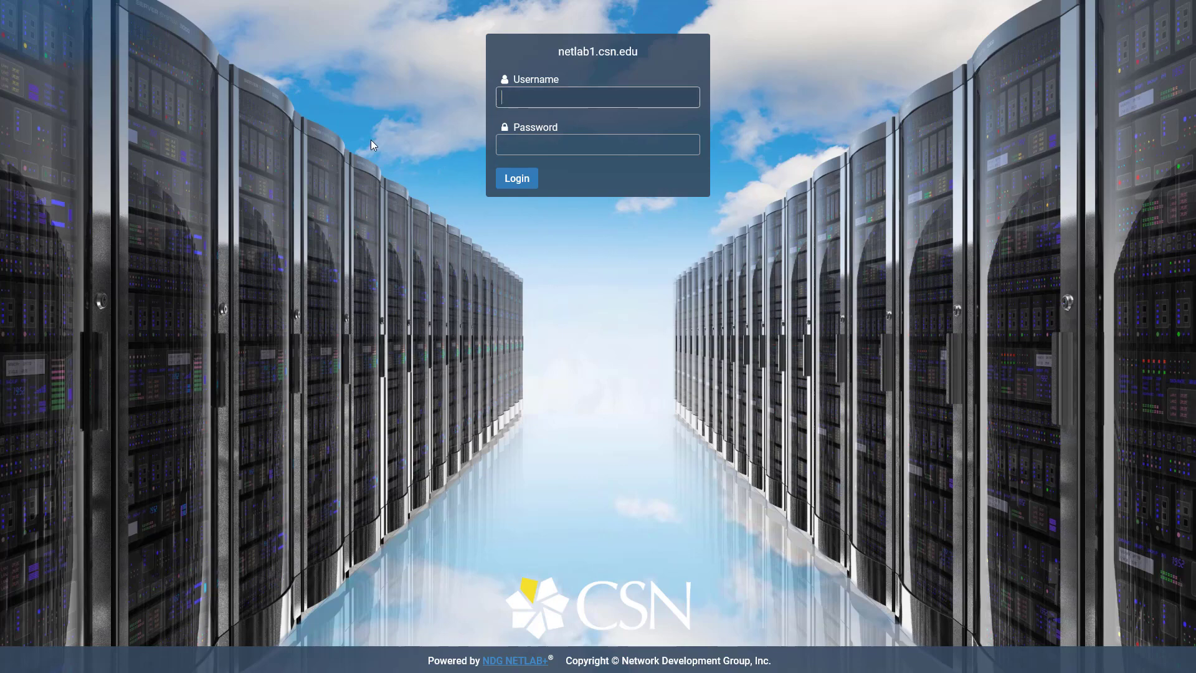
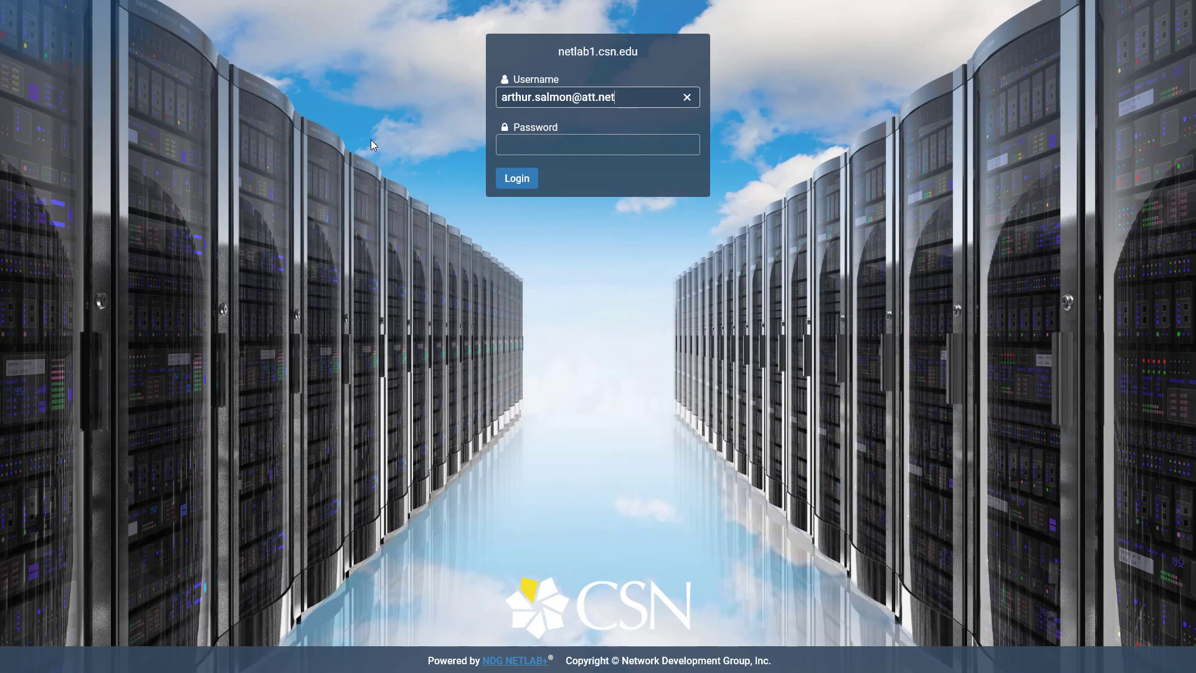
key("Tab")
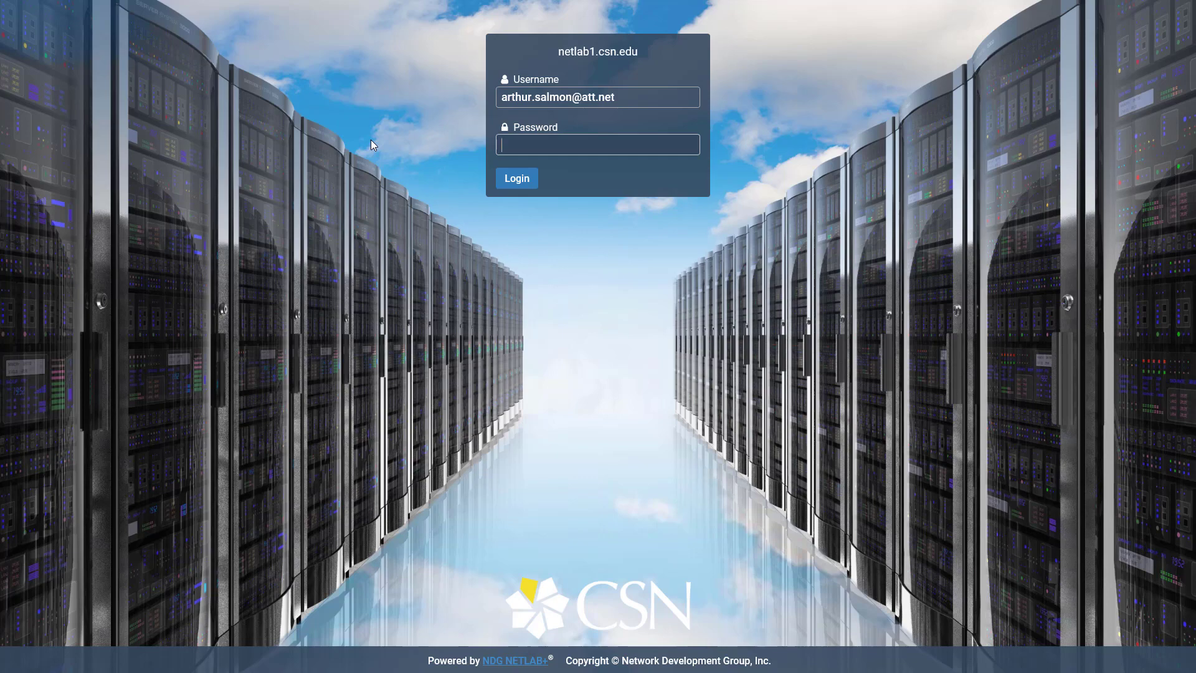
type("•••••••••")
left_click(505, 179)
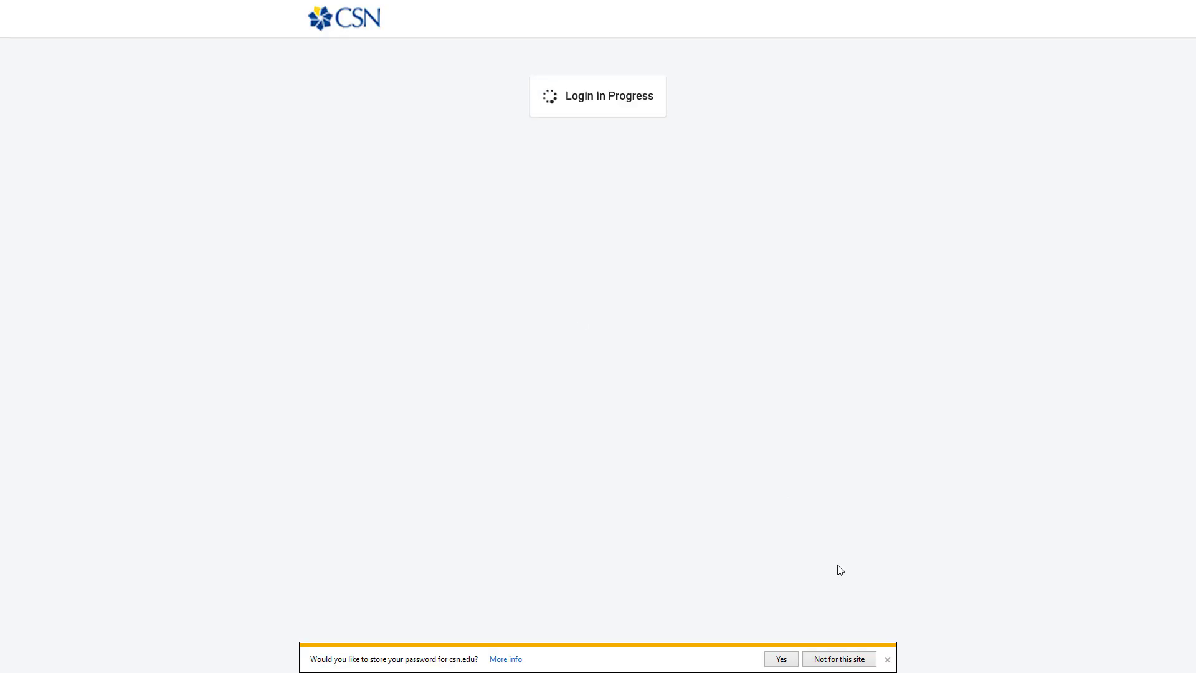
Step: Replace the first-login password with a new one, entered twice, and keep the existing account e-mail
left_click(888, 659)
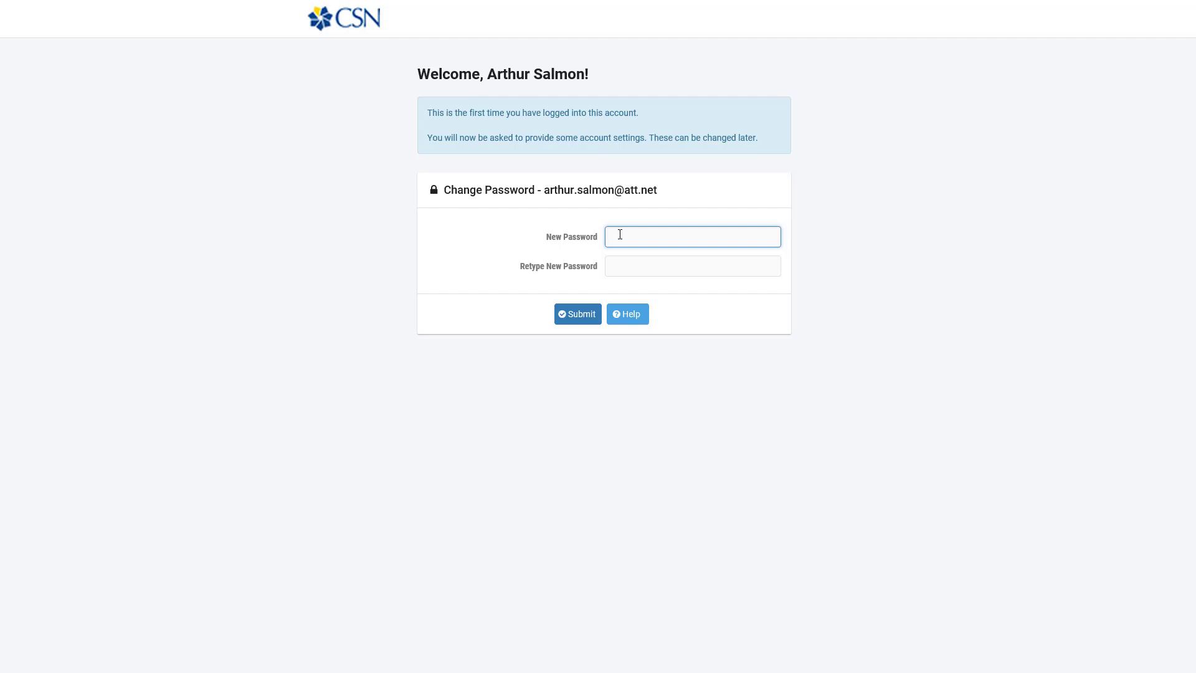
type("*********")
key("Tab")
type("*********")
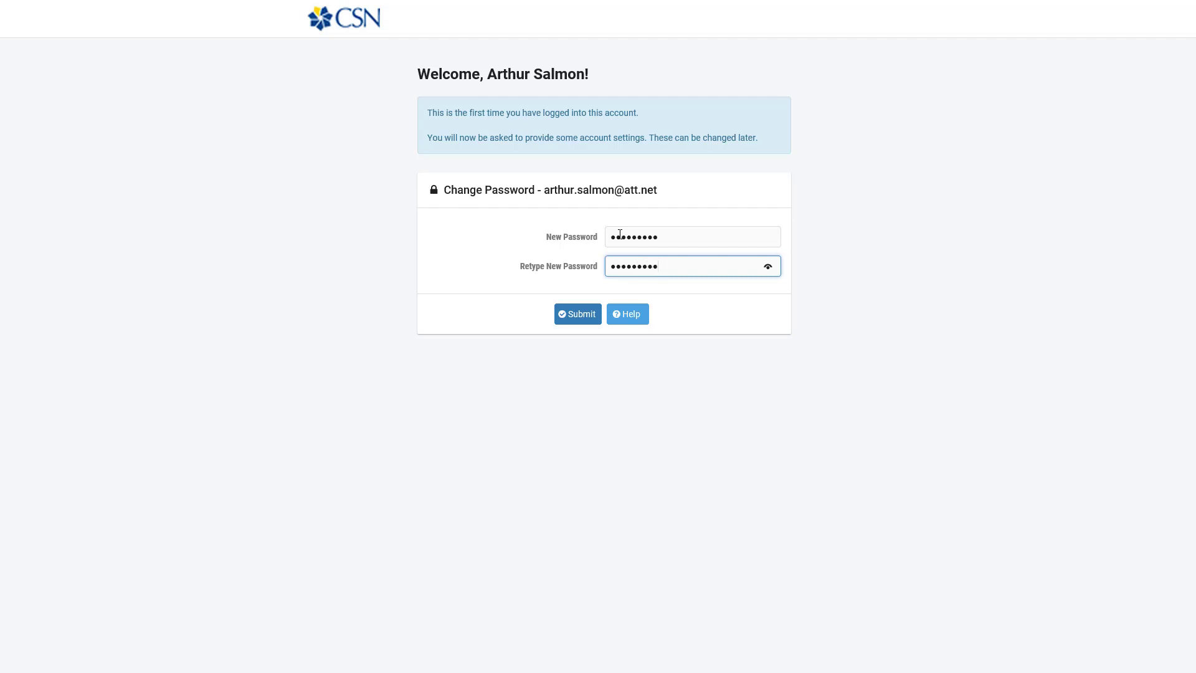
left_click(577, 318)
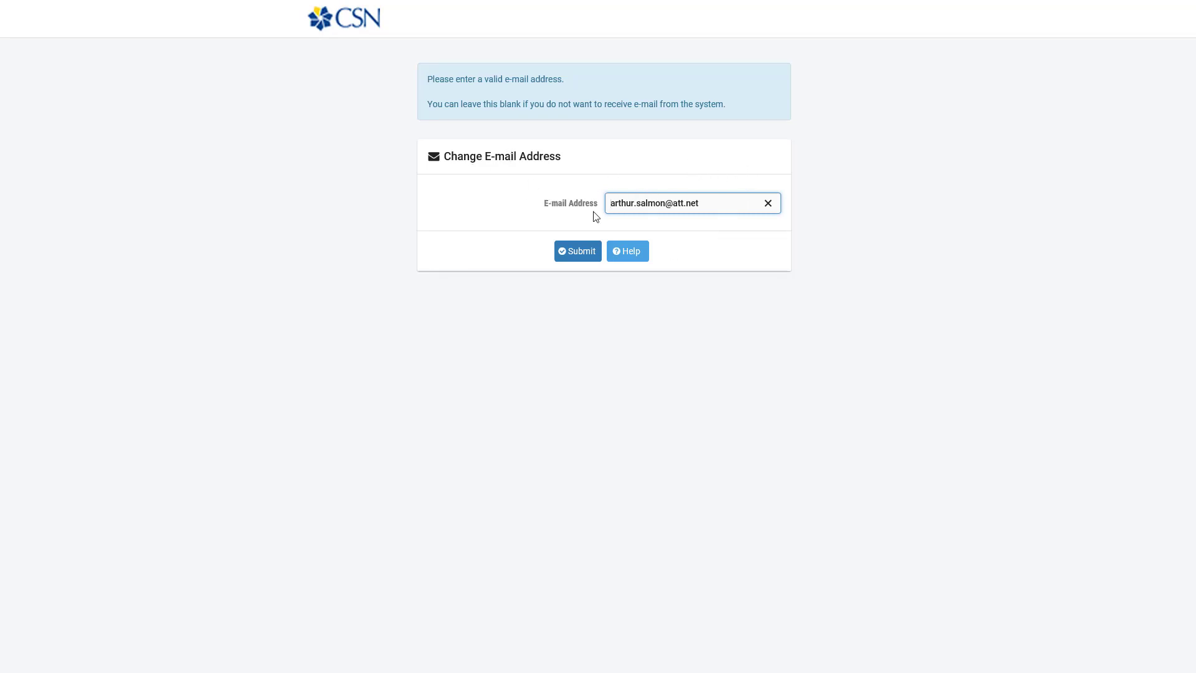
left_click(569, 252)
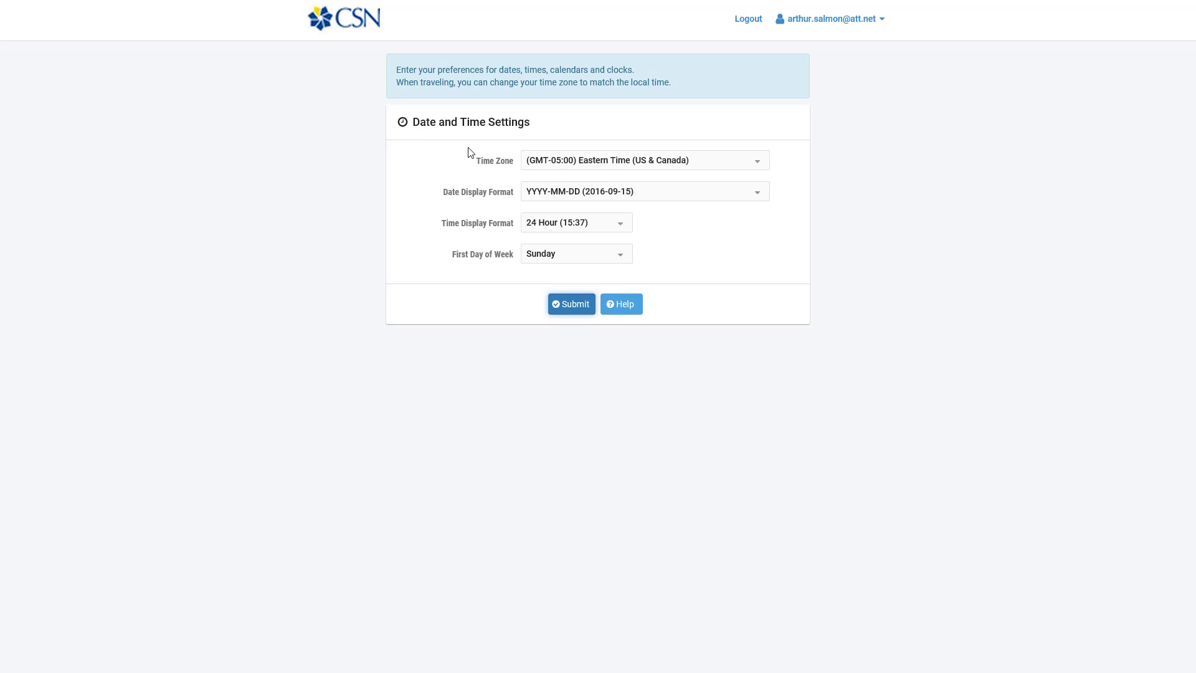
Step: Choose (GMT-08:00) Pacific Time (US & Canada) as the time zone and submit the settings
left_click(539, 164)
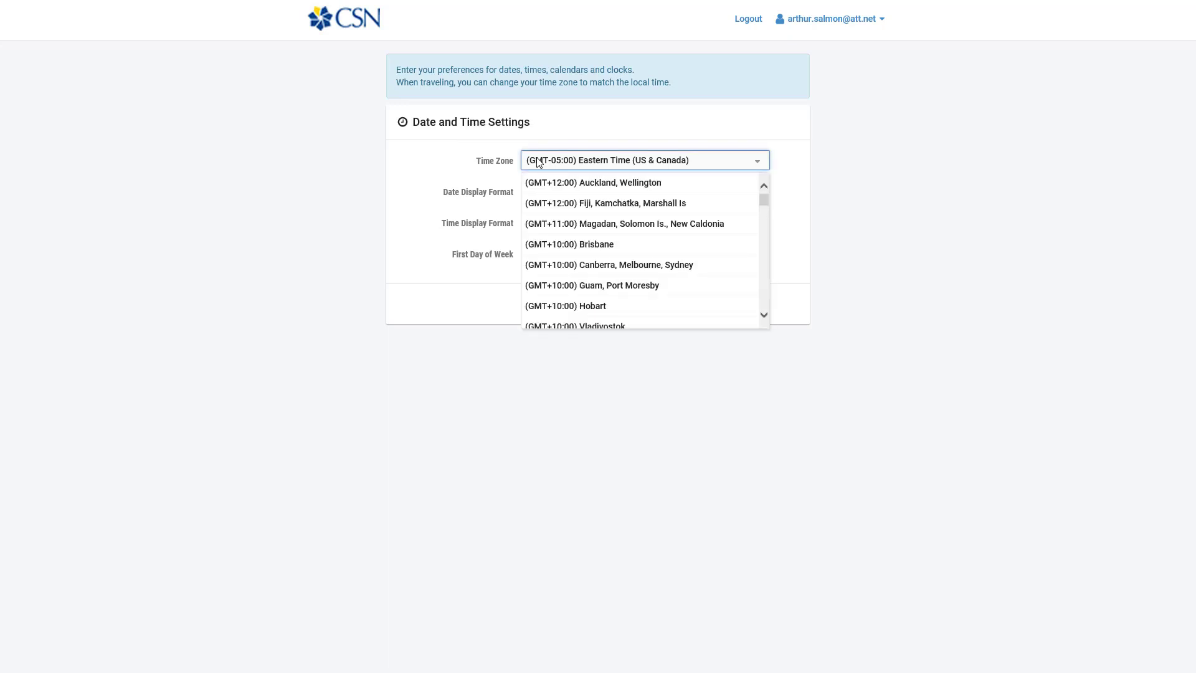
scroll(651, 234, "down", 1)
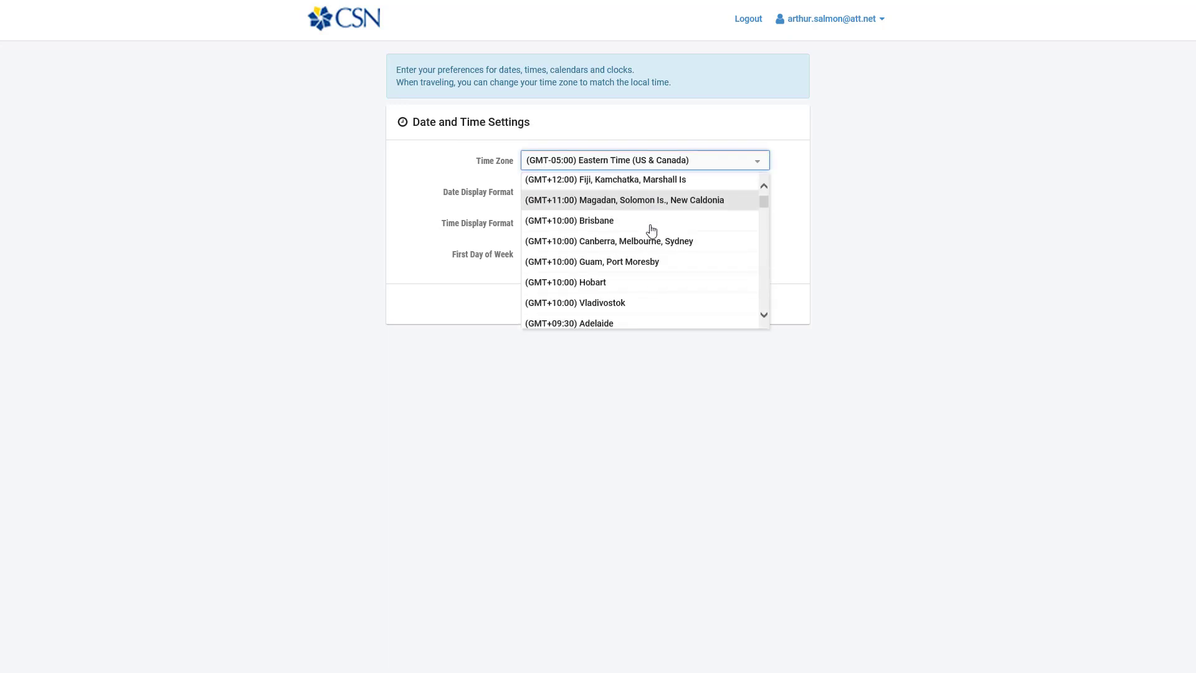
scroll(652, 232, "up", 1)
scroll(652, 231, "down", 8)
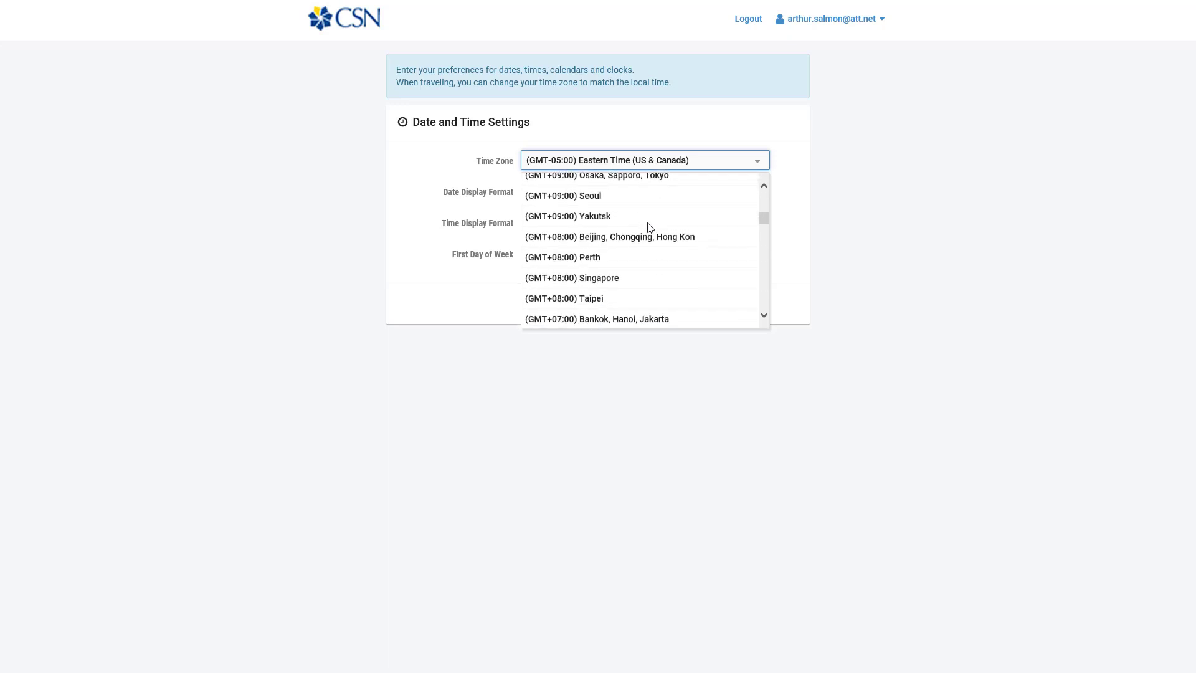
scroll(650, 228, "down", 1)
scroll(649, 229, "down", 20)
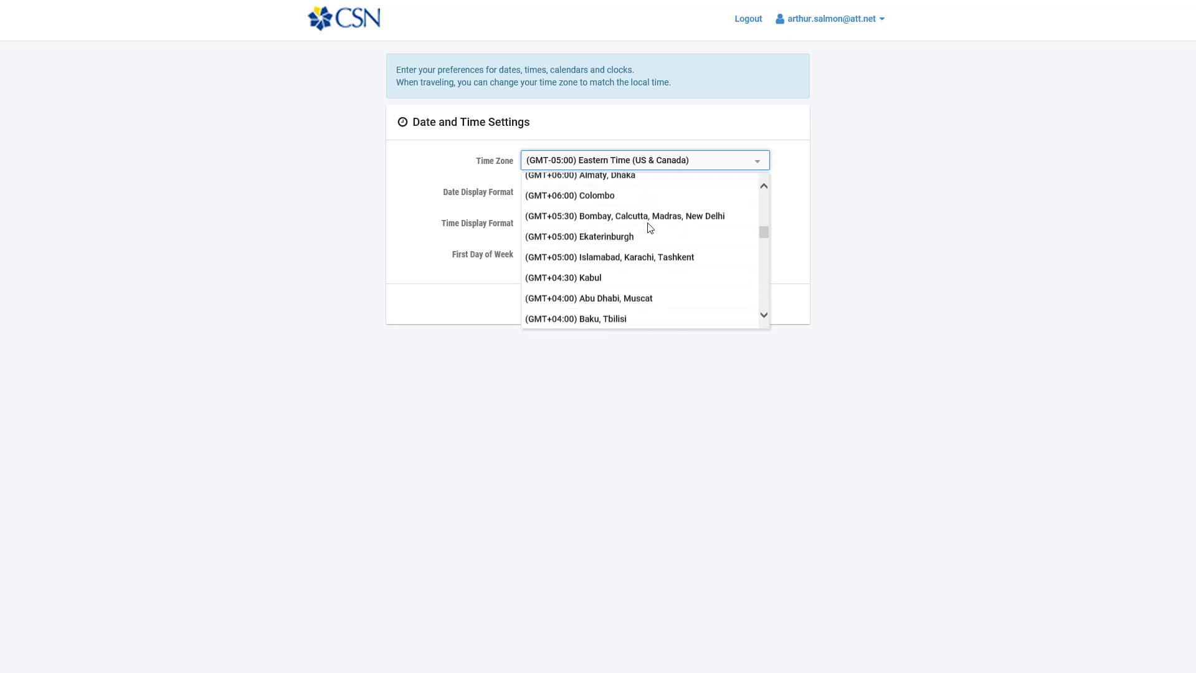
scroll(648, 229, "down", 20)
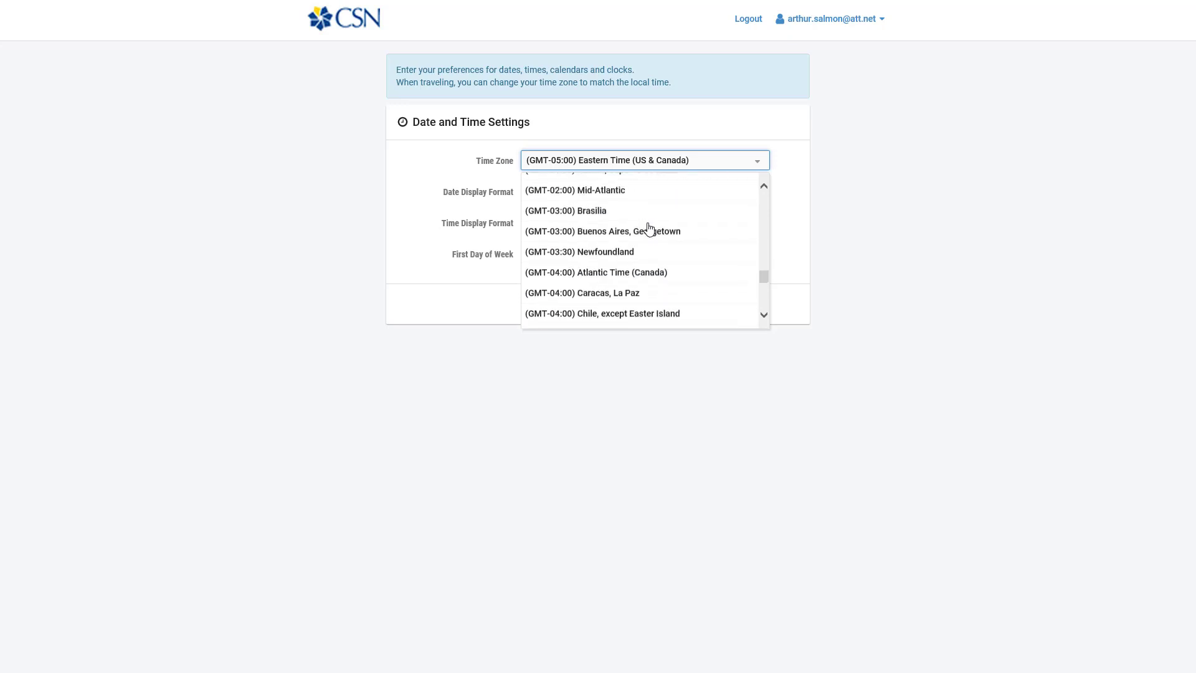
scroll(649, 229, "down", 2)
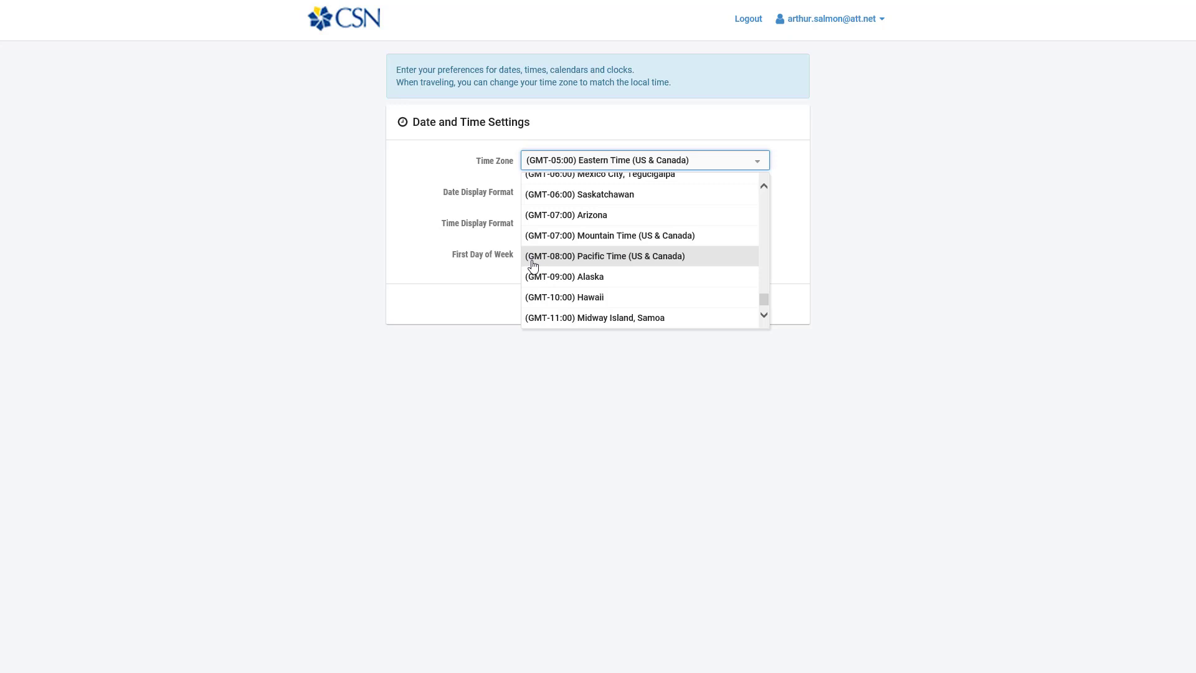
left_click(604, 256)
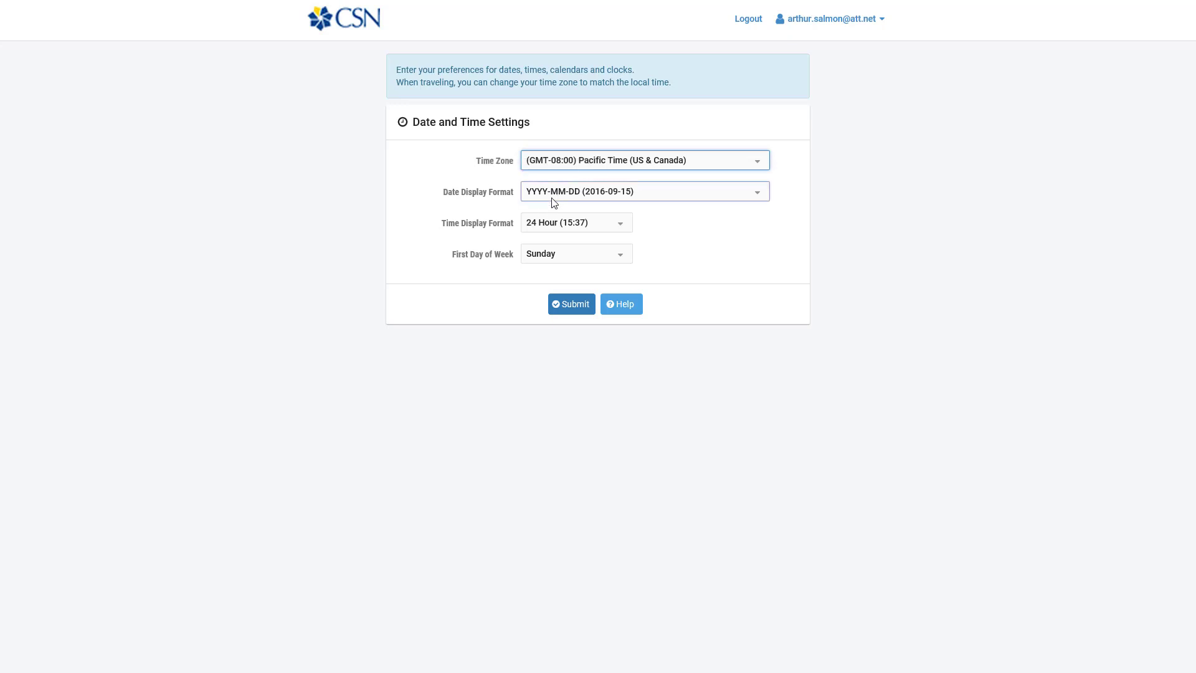
left_click(562, 304)
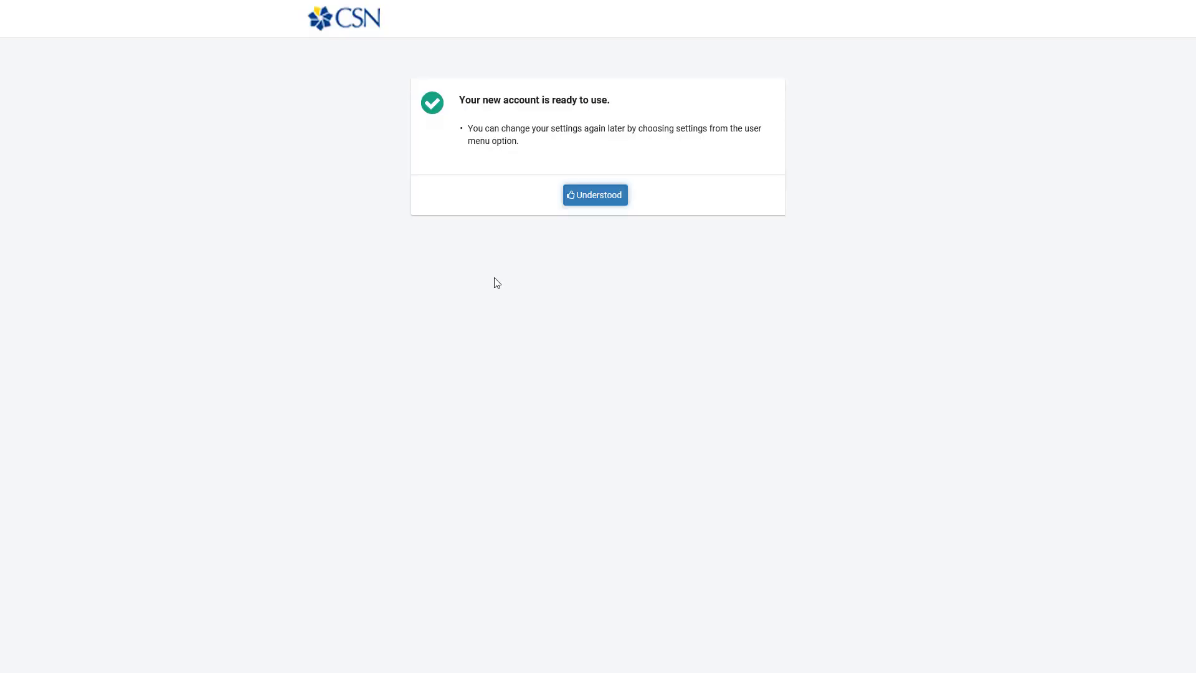
Step: Acknowledge the ready account and start New Lab Reservation > Schedule Lab for Myself
left_click(593, 196)
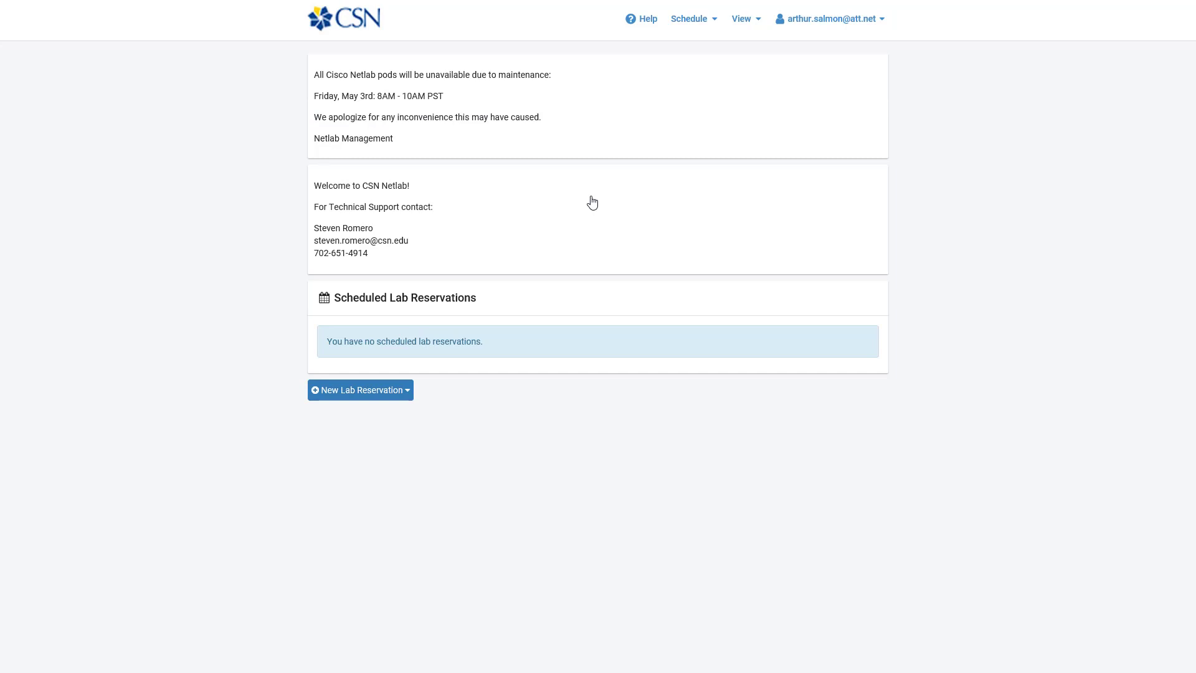
left_click(393, 398)
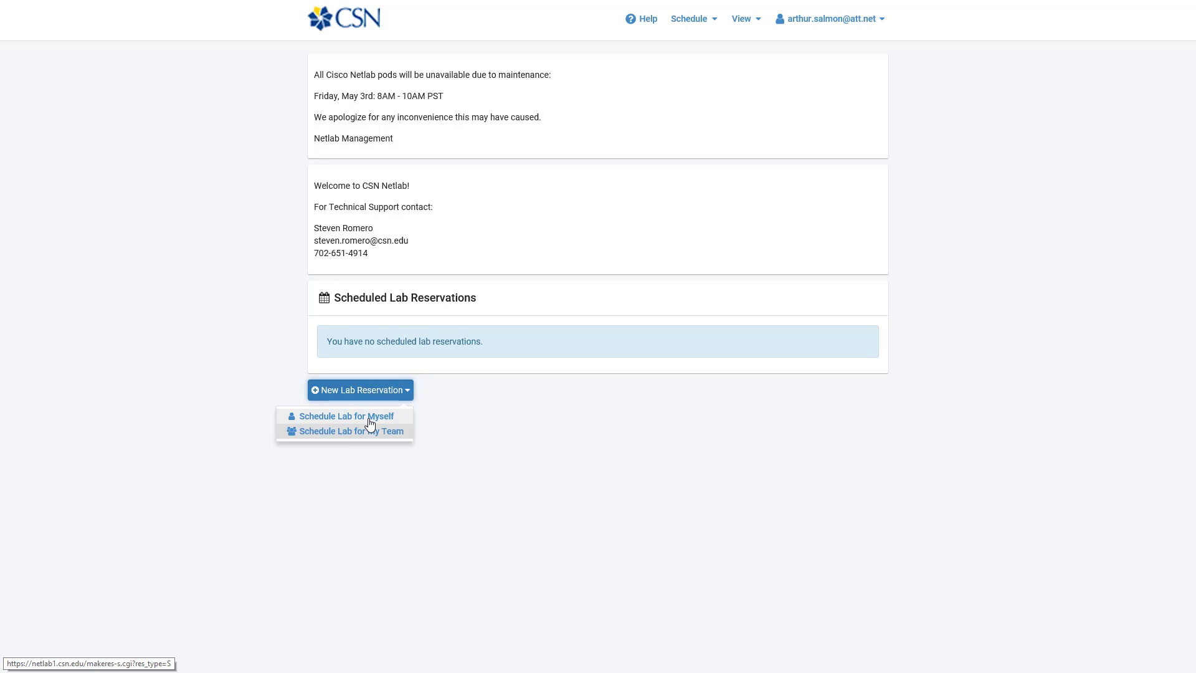
left_click(368, 421)
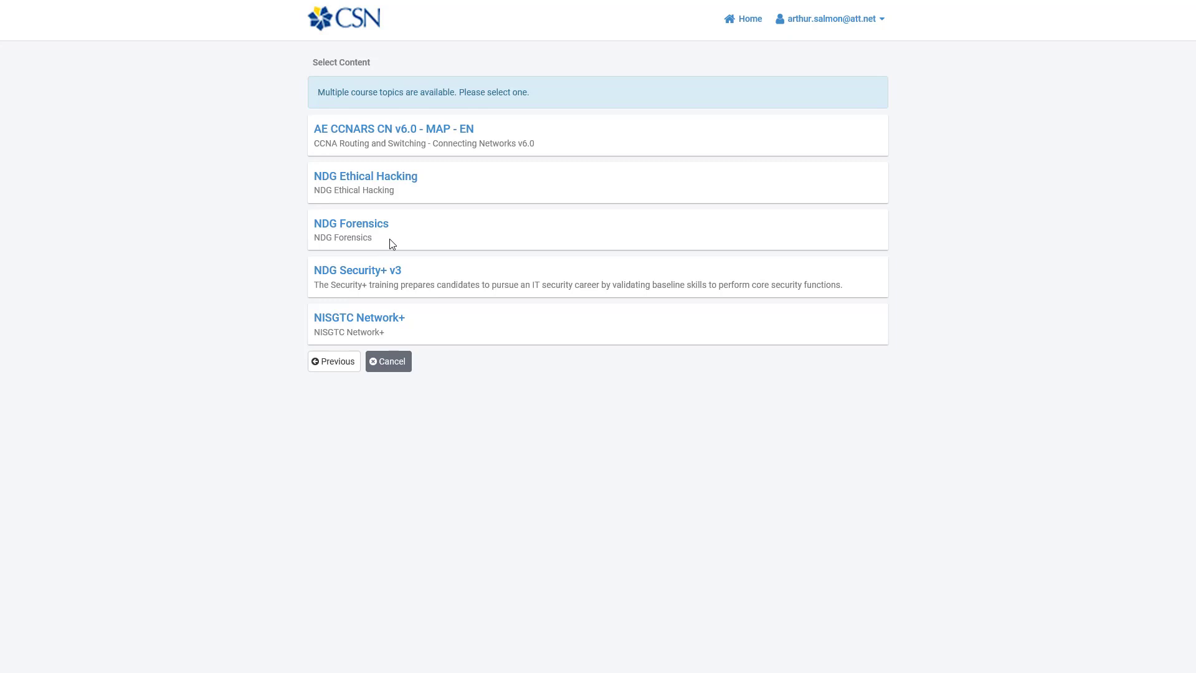
Step: Pick NDG Security+ v3, then Lab 04: Performing Active Reconnaissance with Windows
left_click(360, 273)
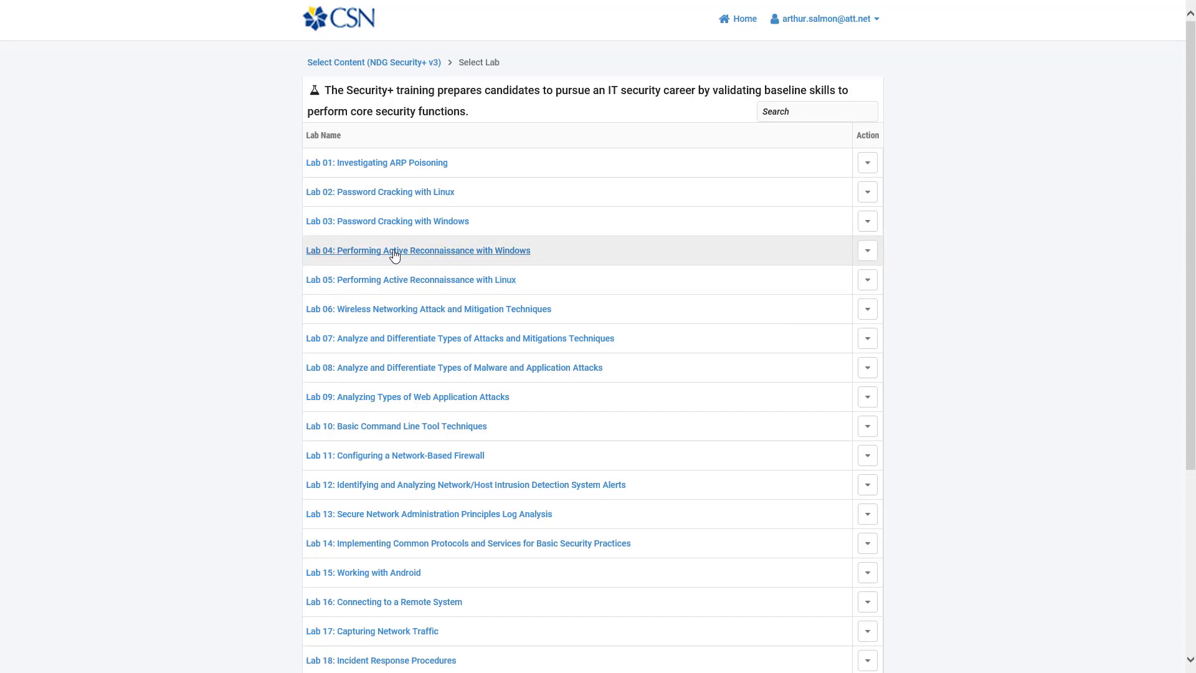
left_click(519, 252)
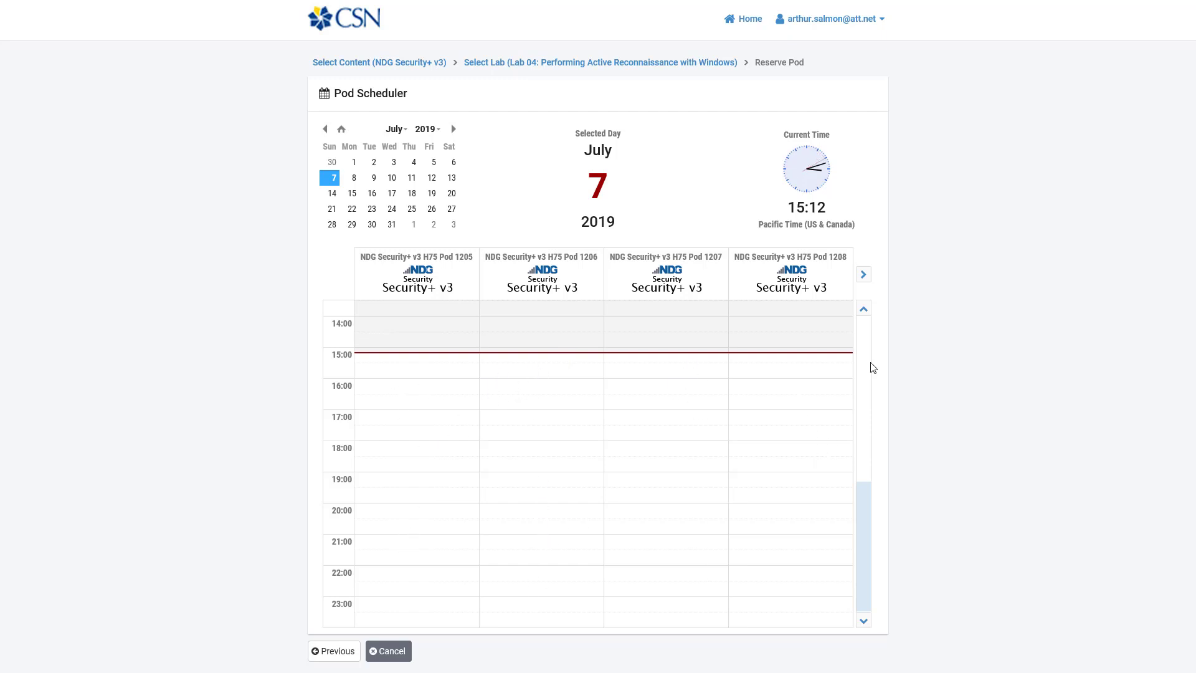
Step: Browse the pod pages, then open a reservation on Pod 1205 starting at 15:12
left_click(863, 276)
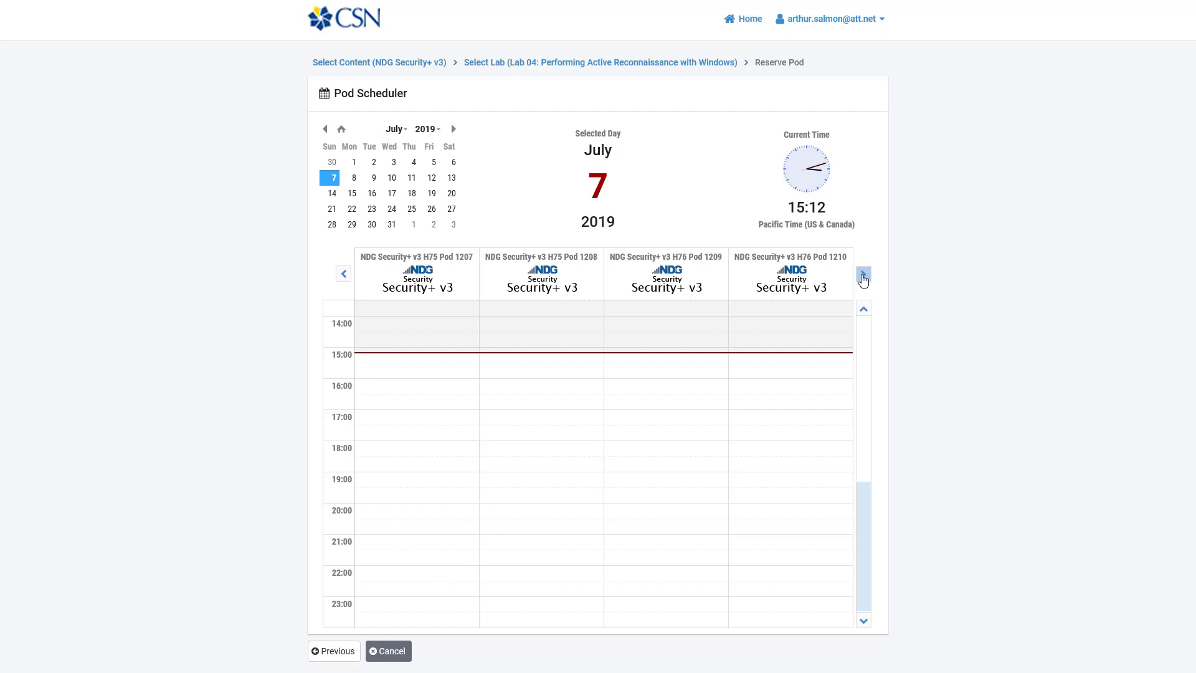
left_click(864, 275)
left_click(864, 276)
left_click(344, 275)
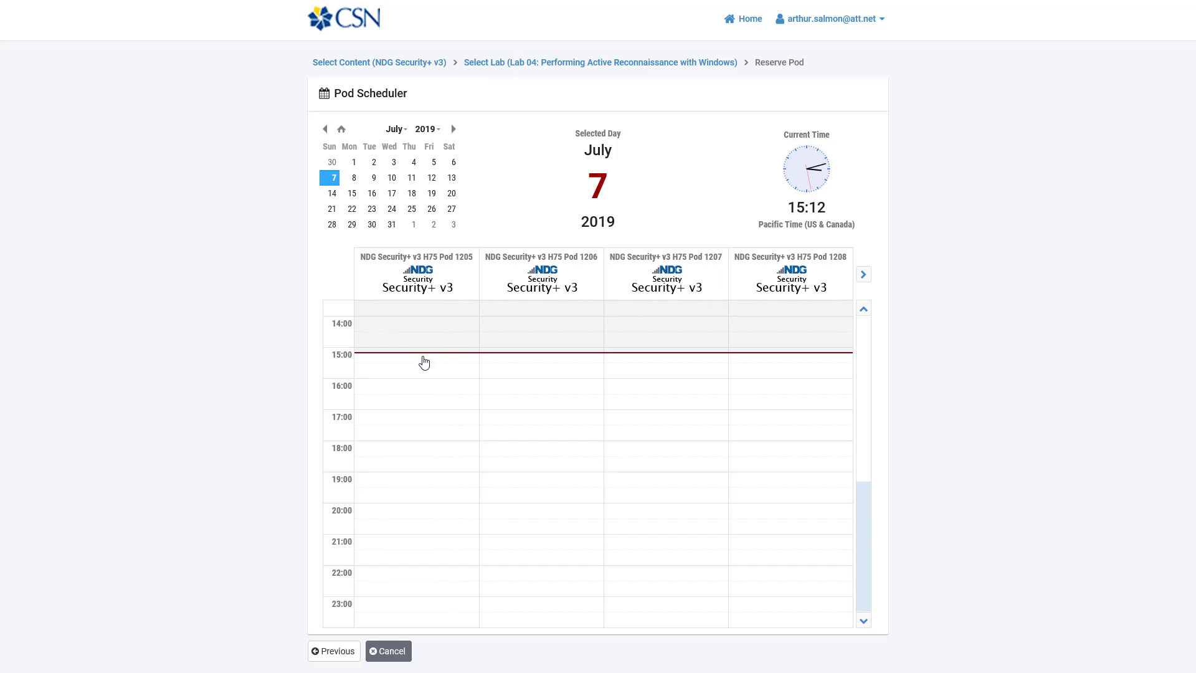
left_click(425, 364)
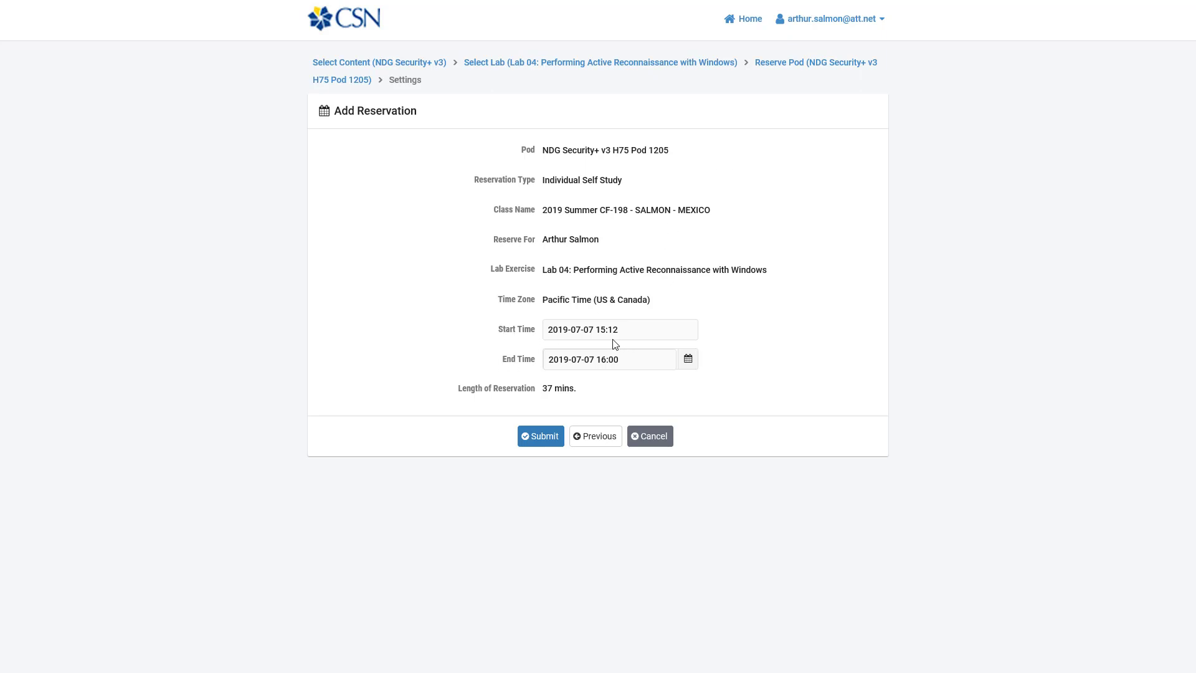
Step: Change the Pod 1205 reservation's end time to 17:00 (1 hr 37 mins)
left_click(640, 365)
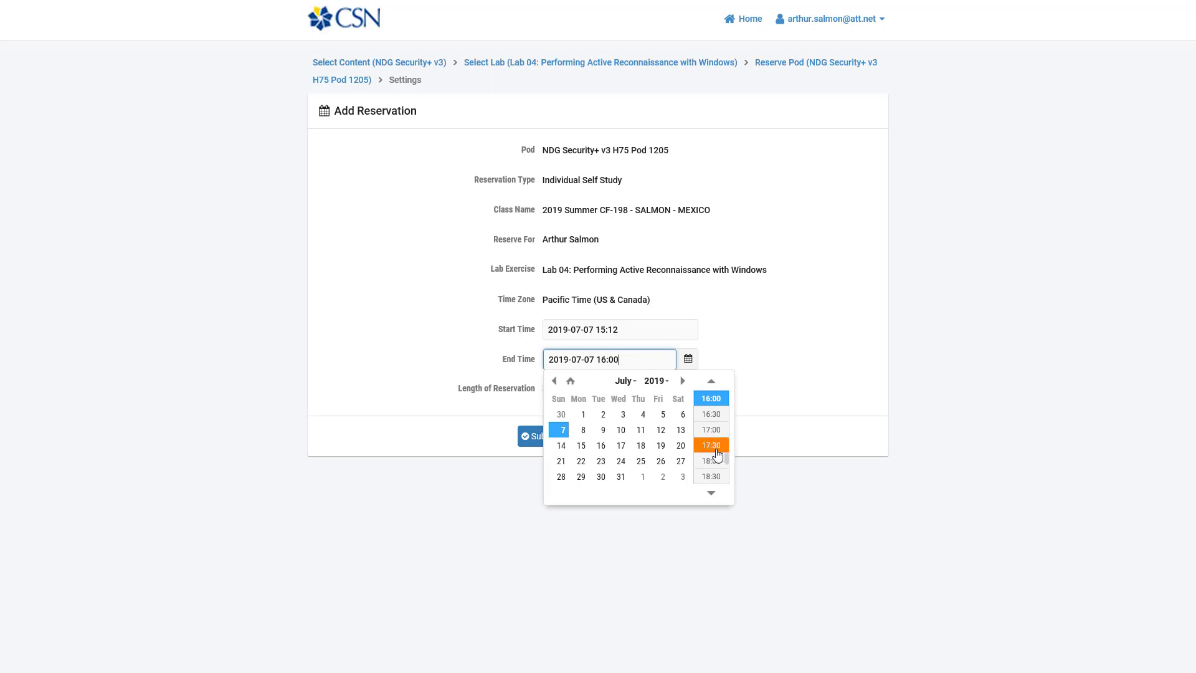
left_click(714, 461)
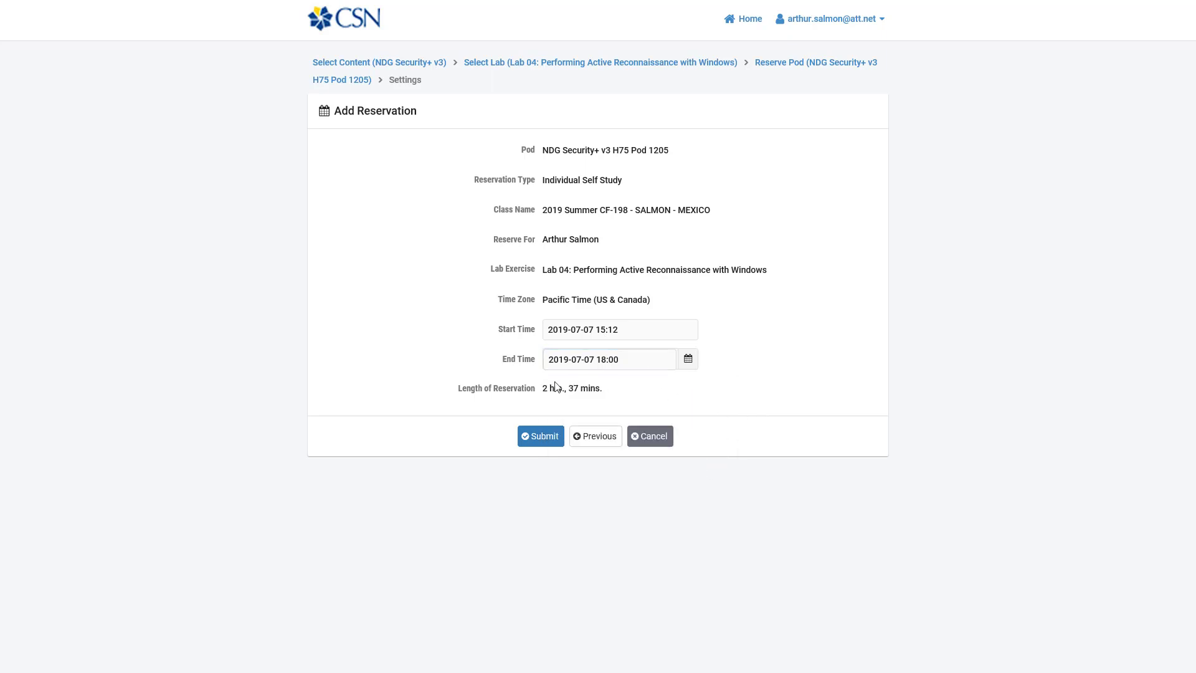
left_click_drag(544, 391, 599, 387)
left_click(653, 365)
left_click(801, 339)
left_click(669, 362)
left_click(711, 383)
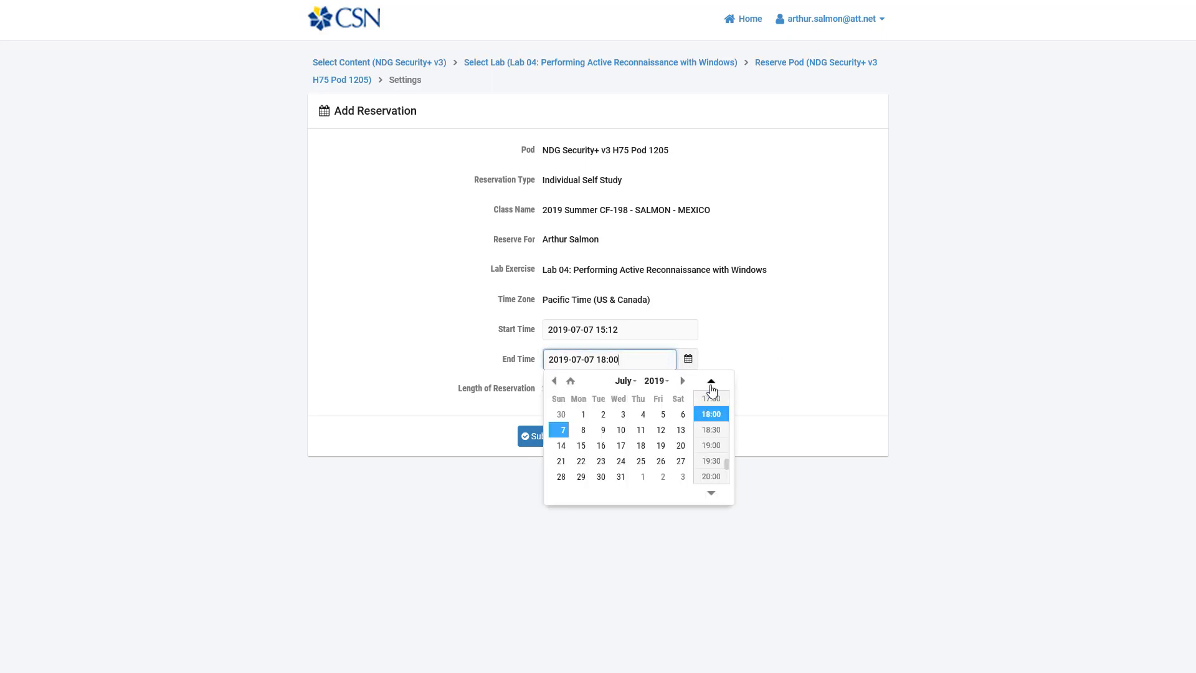
left_click(711, 383)
left_click(711, 399)
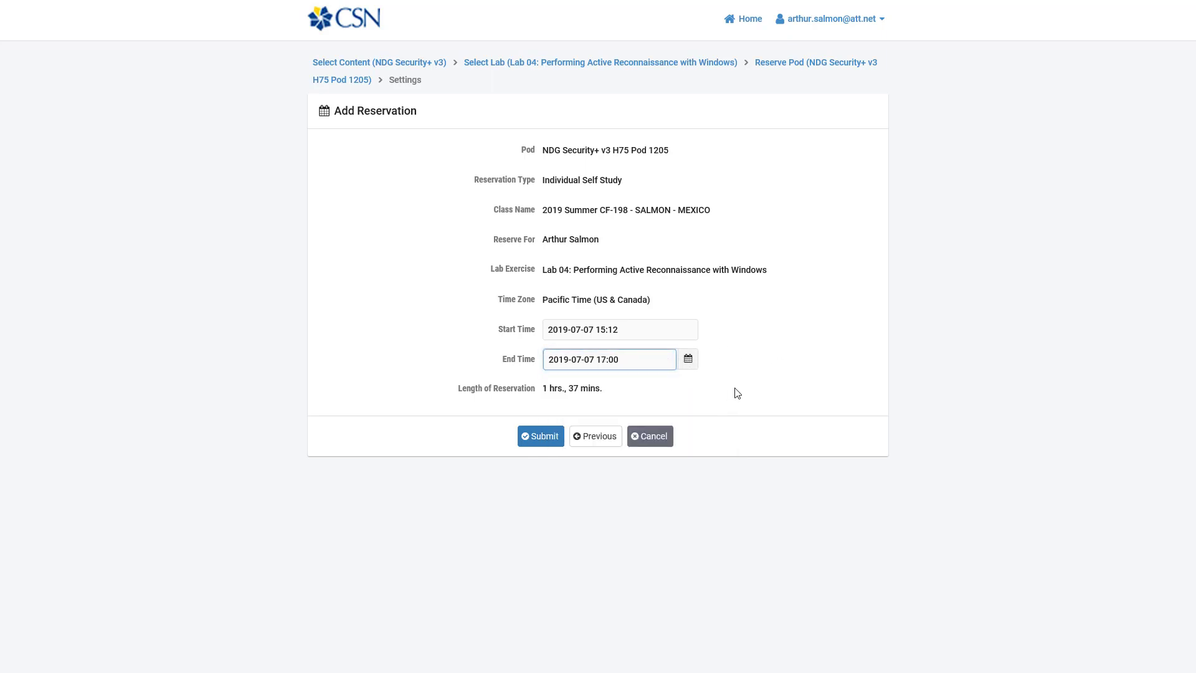
Step: Submit the 15:12–17:00 reservation so 8005 is confirmed
left_click_drag(547, 390, 603, 390)
left_click(606, 394)
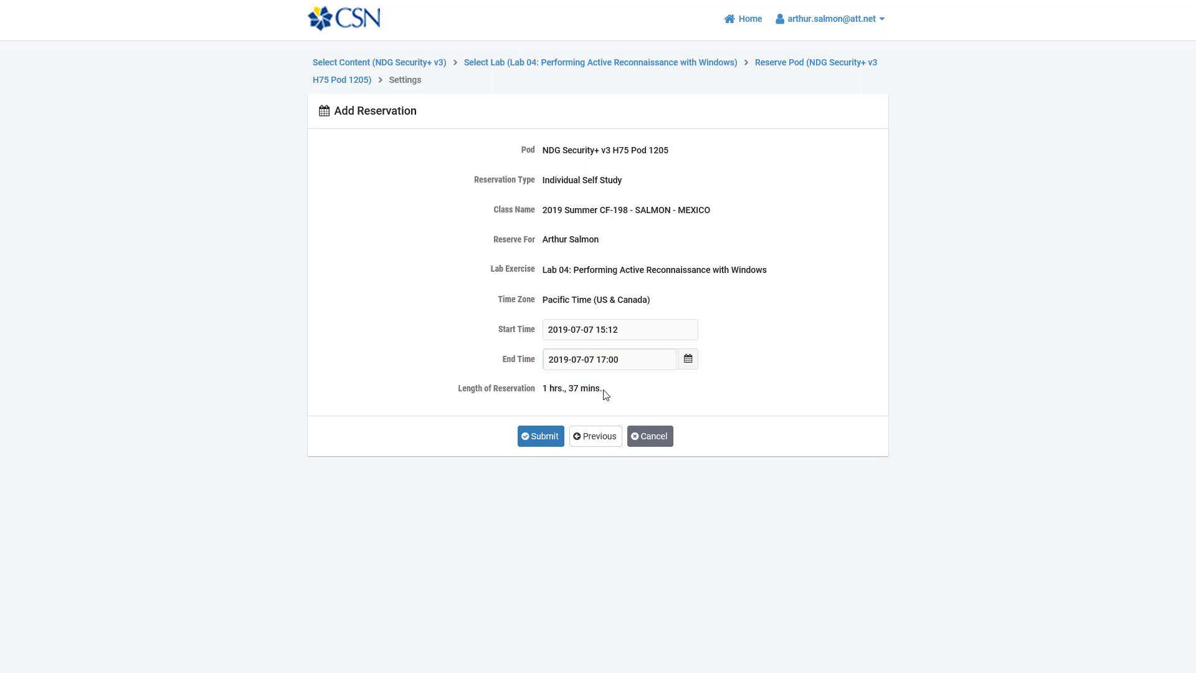
left_click(526, 442)
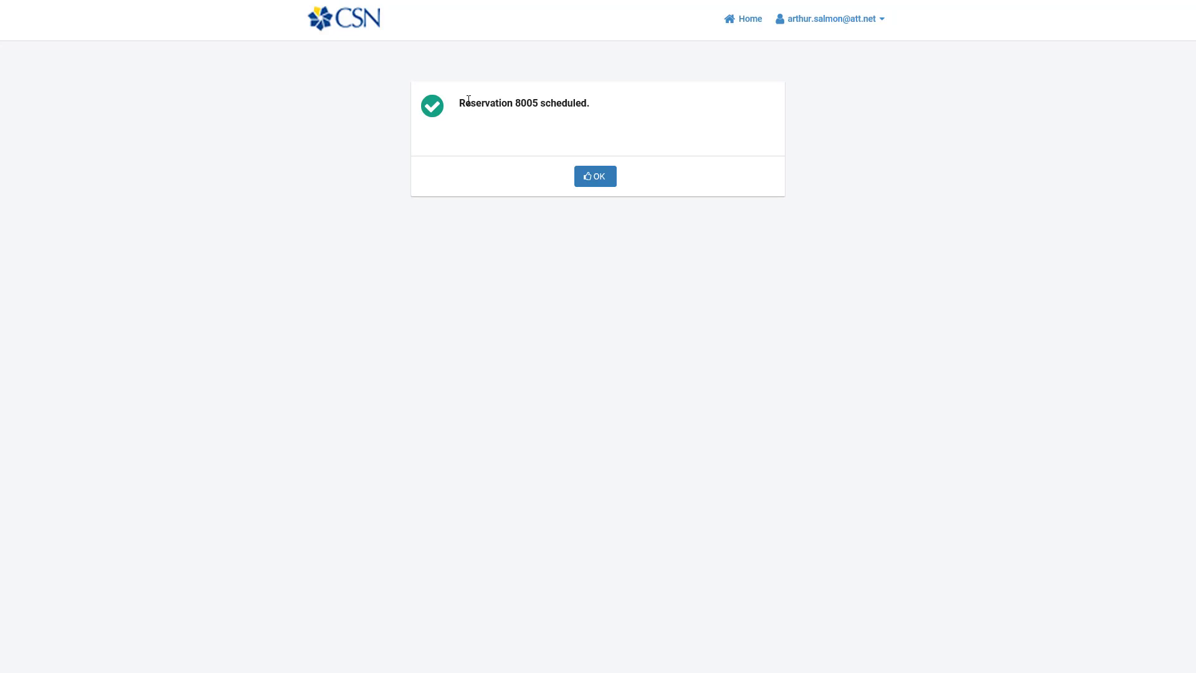
left_click_drag(459, 102, 574, 108)
Step: Return to the reservations list and start another Schedule Lab for Myself reservation
left_click(592, 181)
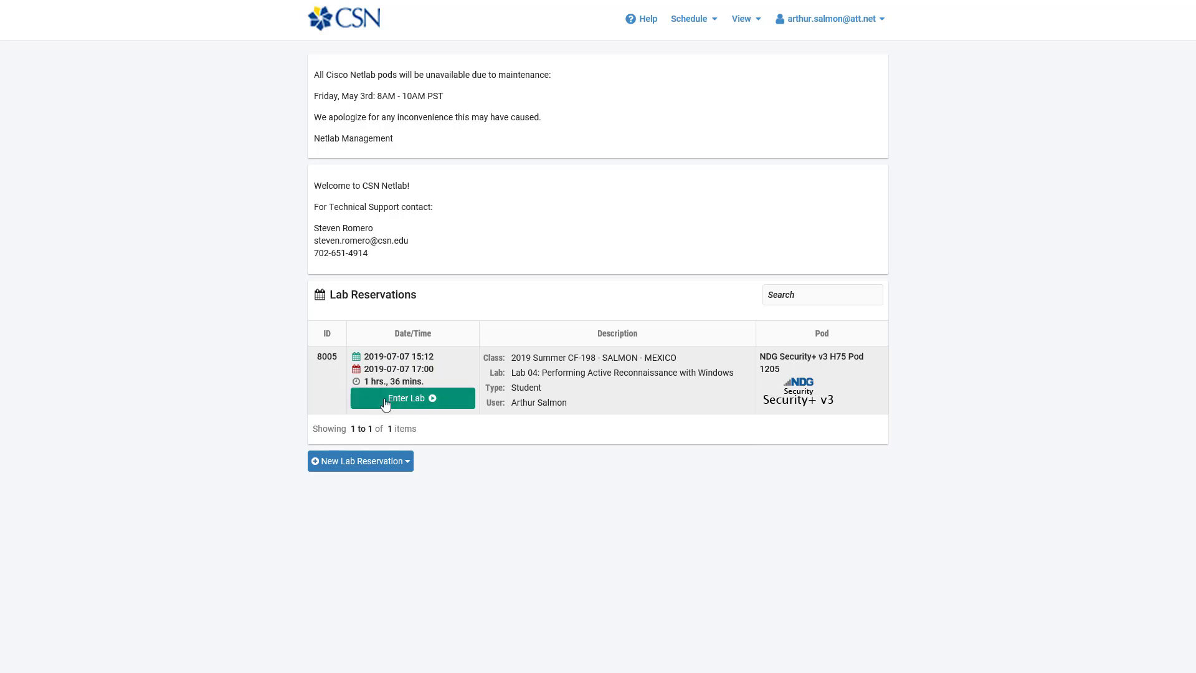
left_click(356, 472)
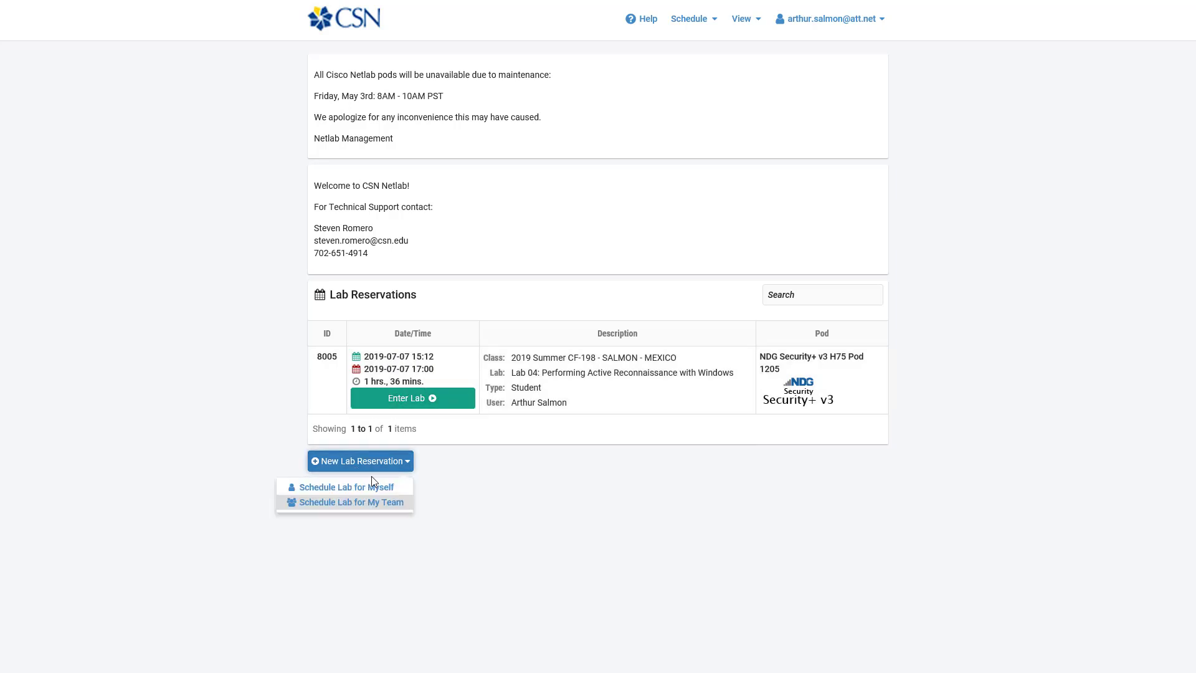
left_click(376, 493)
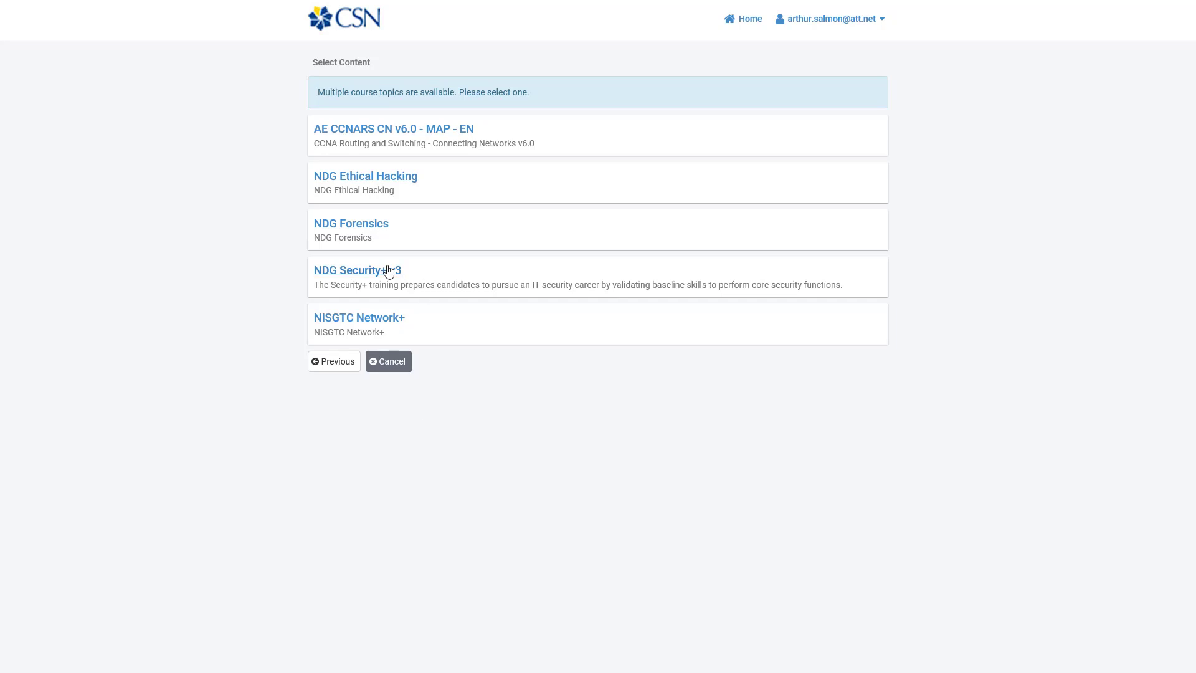
Step: Reserve NDG Security+ v3 Lab 04 on Pod 1205 from 17:00 to 18:00 as reservation 8006
left_click(389, 272)
left_click(379, 254)
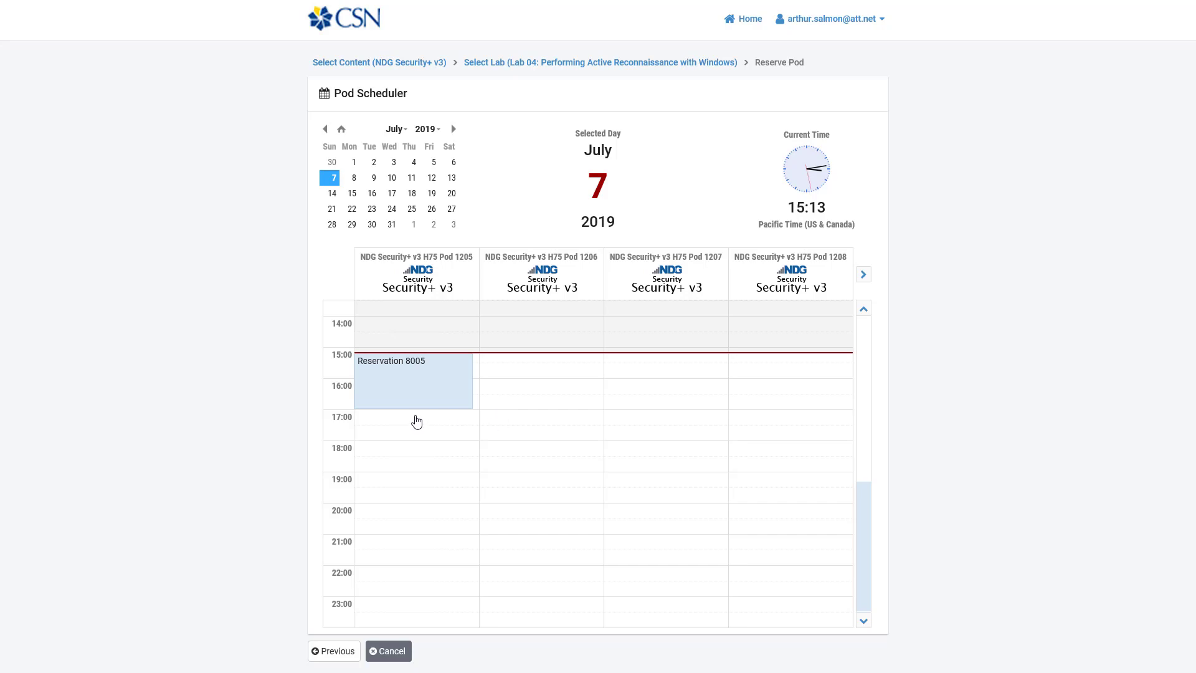
left_click(416, 421)
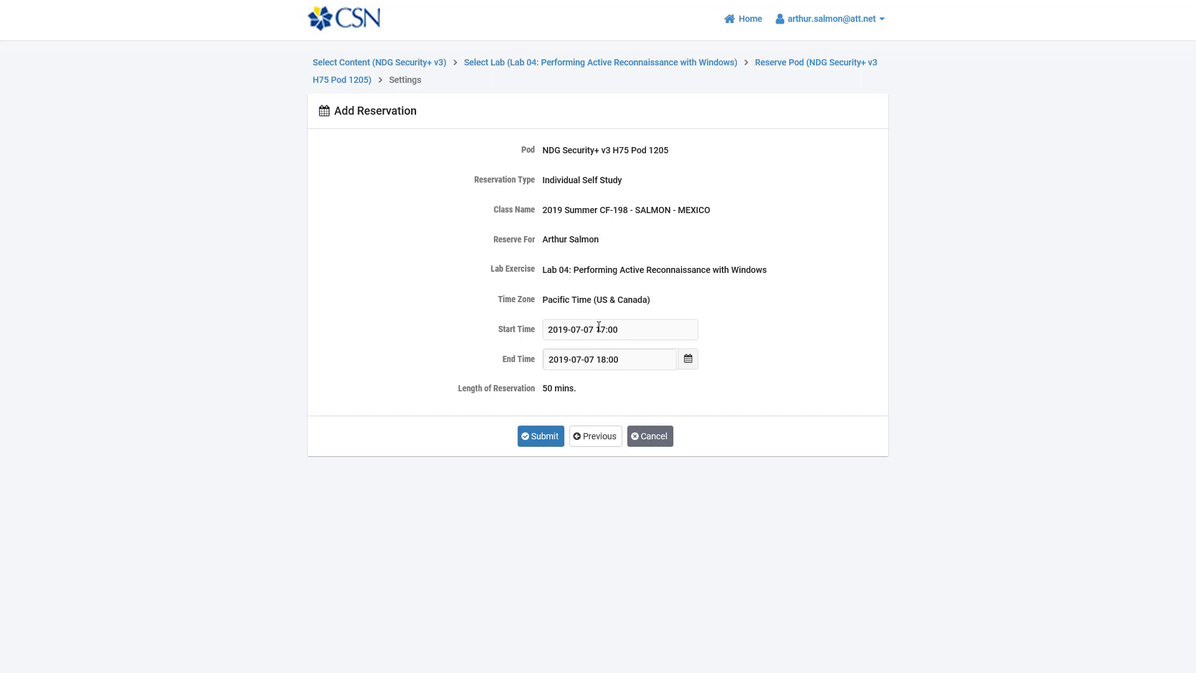
left_click(531, 434)
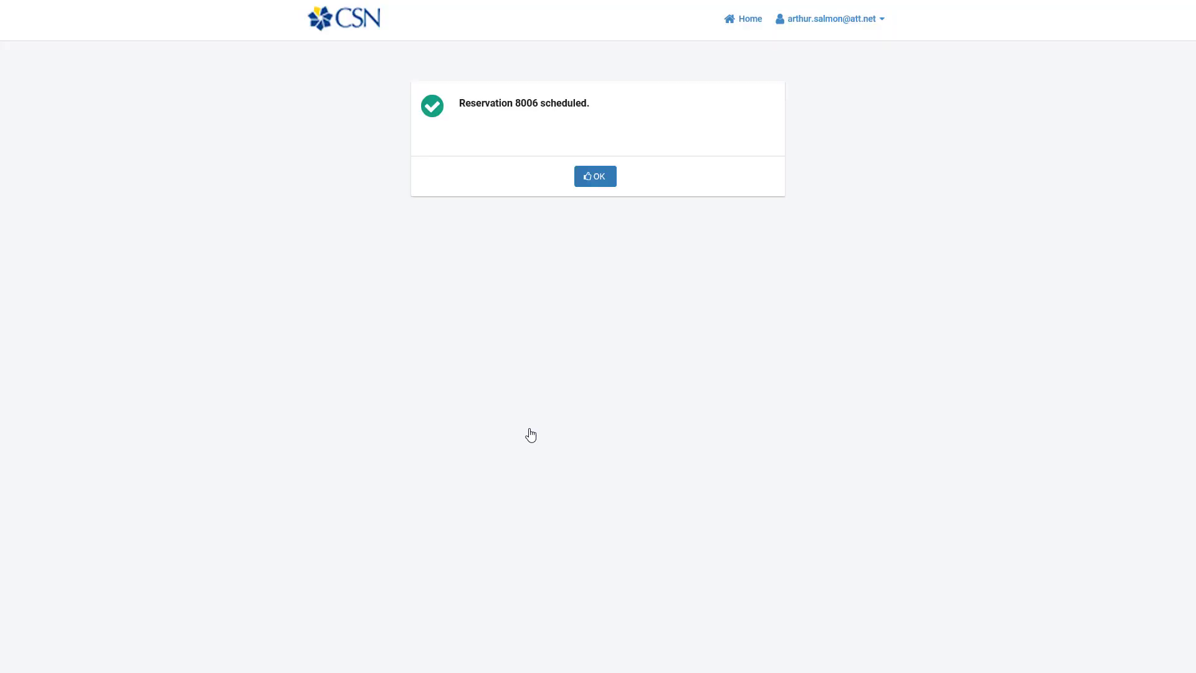
double_click(523, 100)
left_click(600, 180)
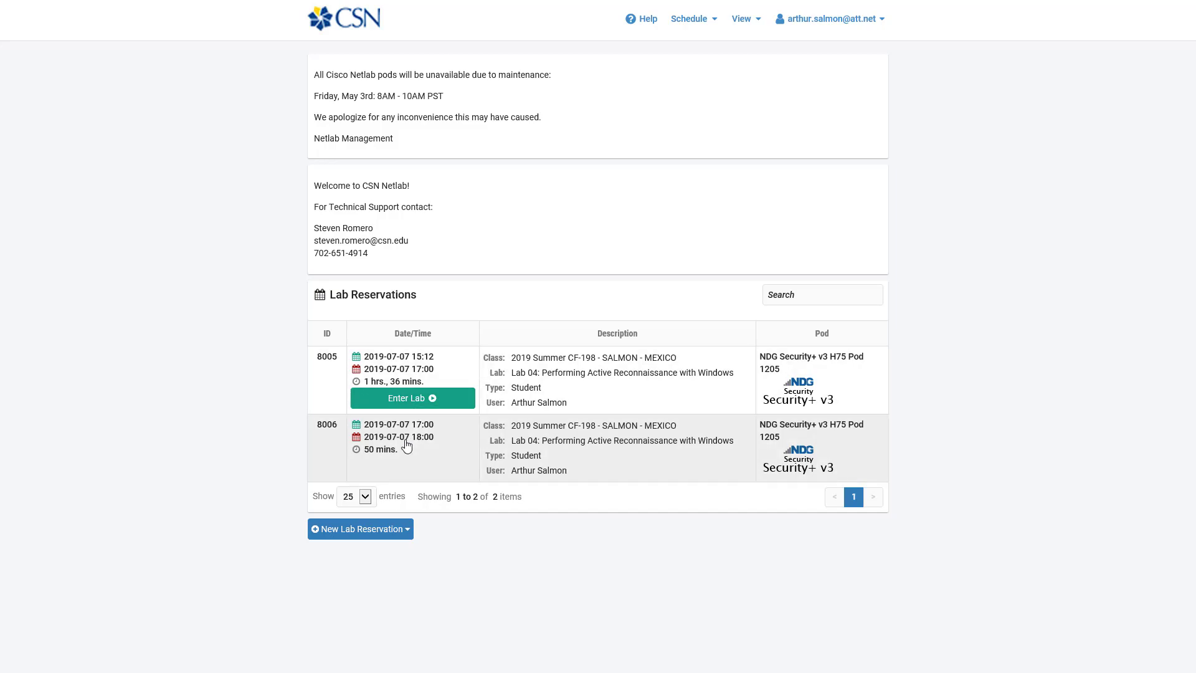
Step: Open reservation 8006, cancel it and confirm the cancellation
left_click(407, 448)
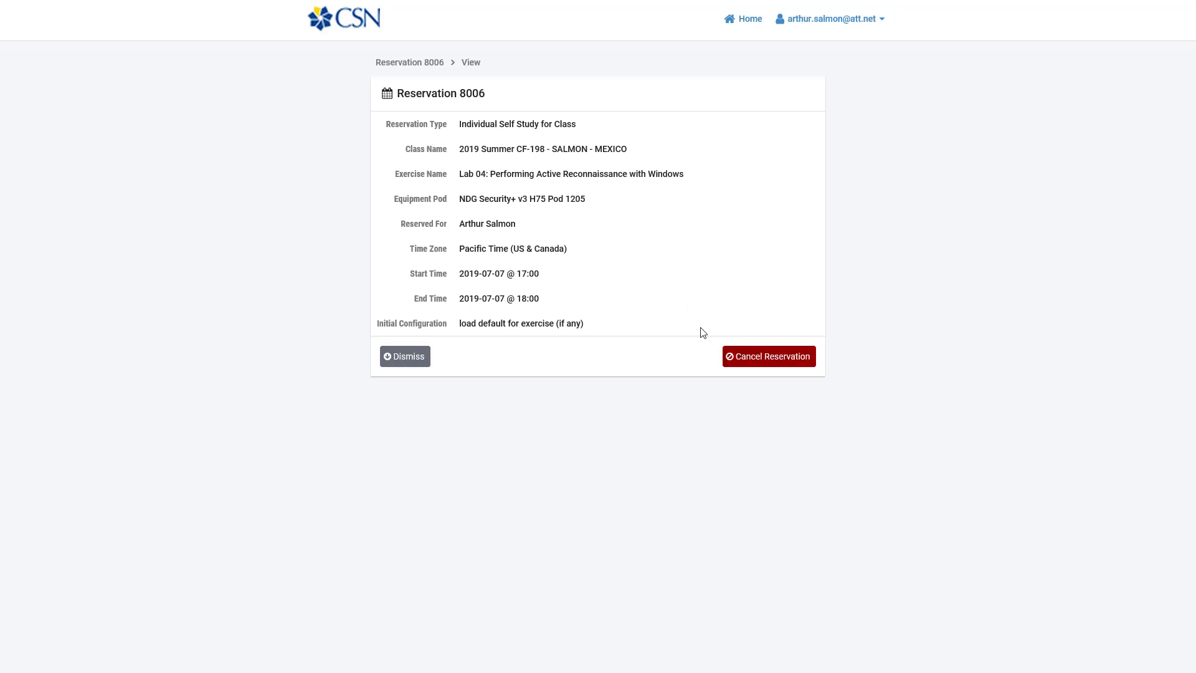
left_click(763, 357)
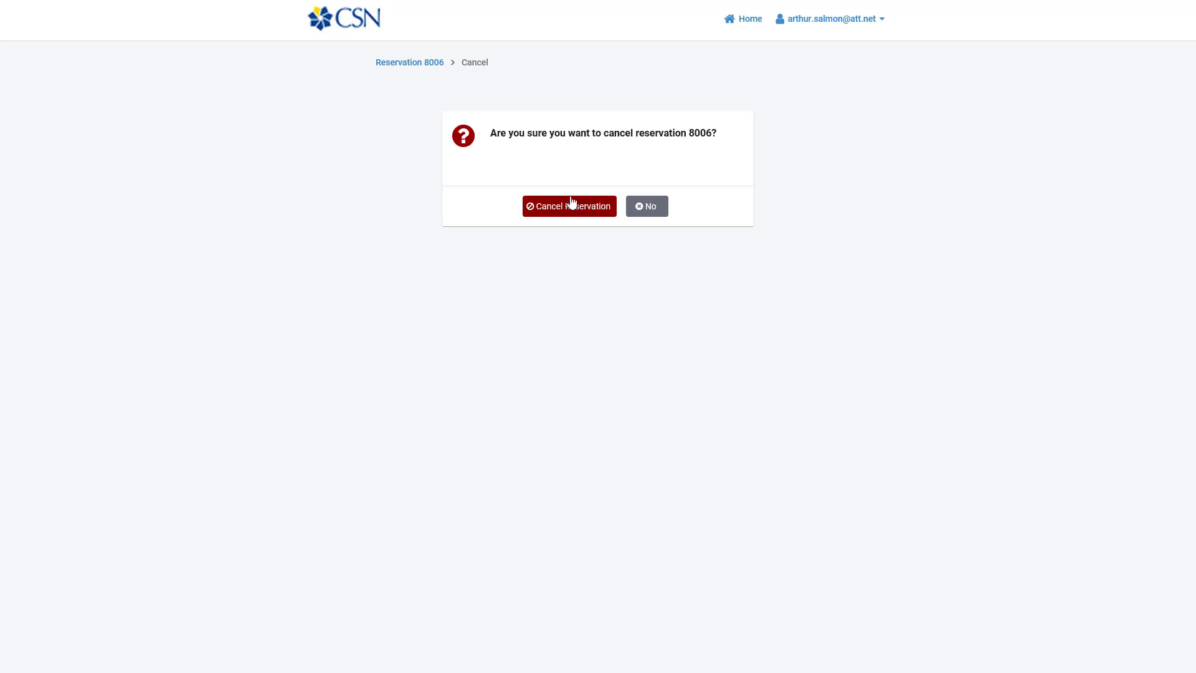
left_click(552, 215)
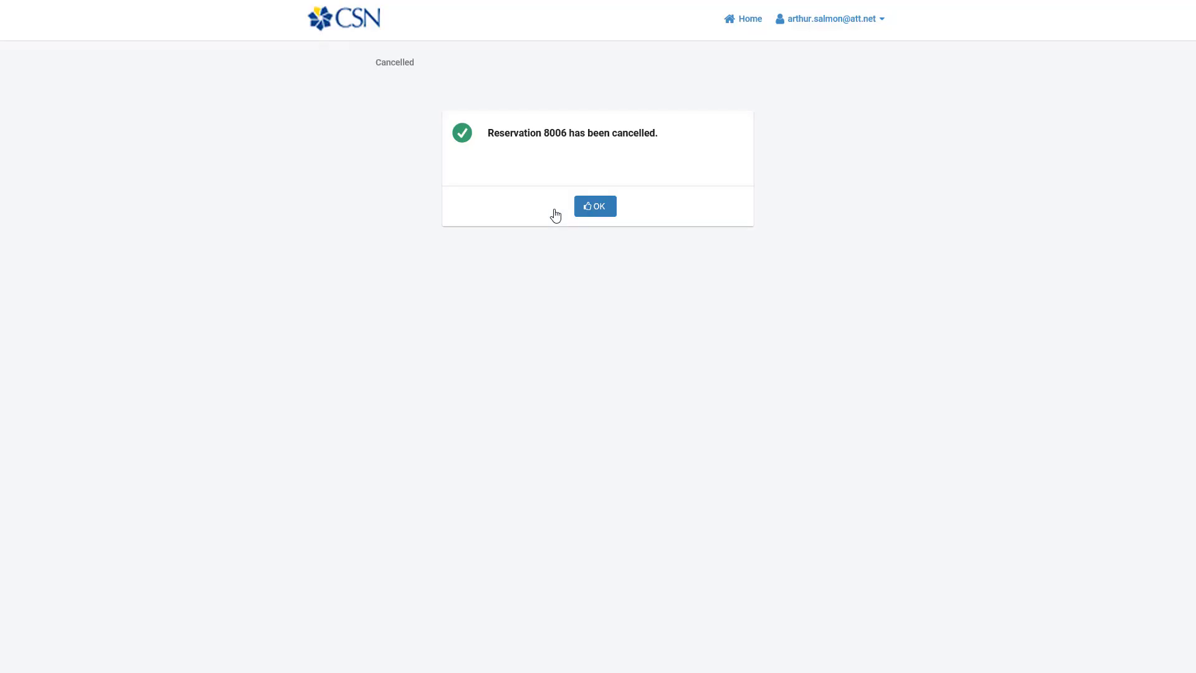
left_click(599, 211)
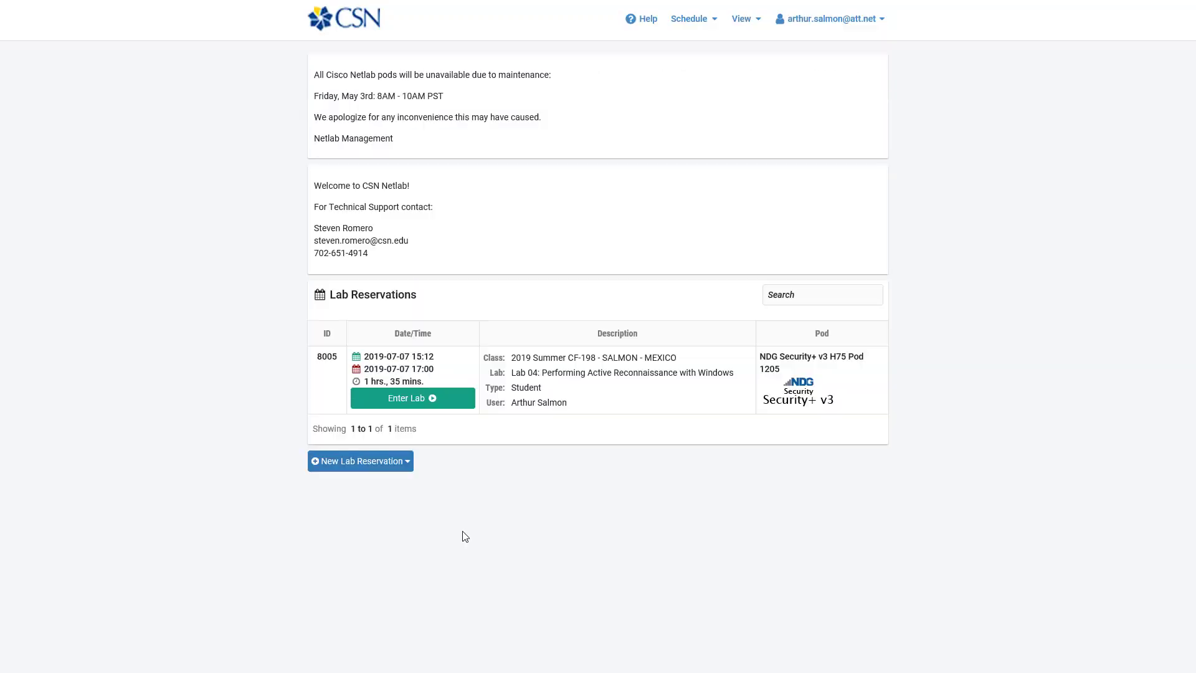
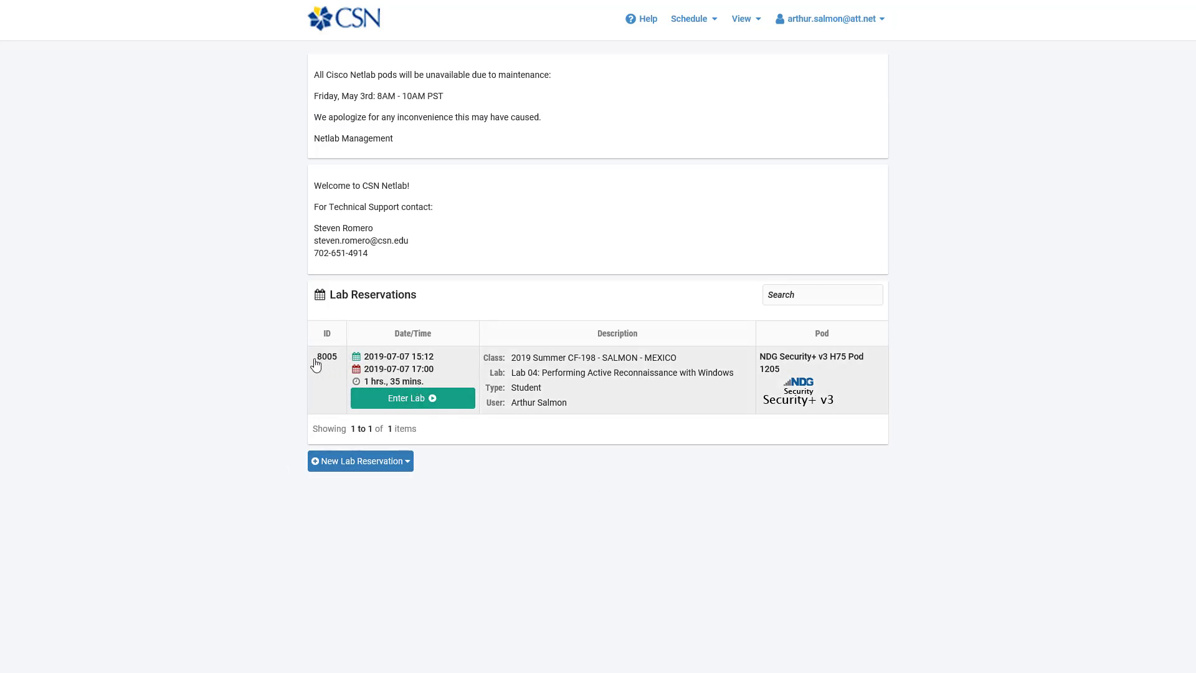
Step: Enter reservation 8005 for Lab 04 on Pod 1205 from the home page
left_click(422, 400)
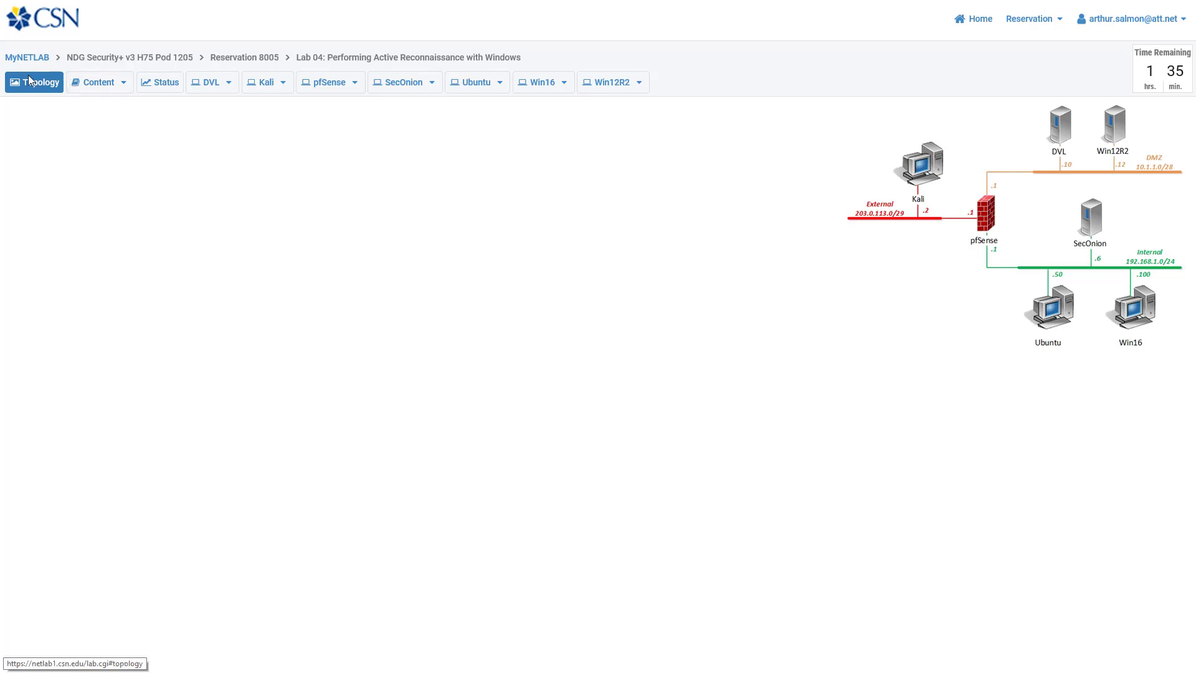
Step: Show the Lab 04 manual, Performing Active Reconnaissance with Windows, in the Content view
left_click(105, 84)
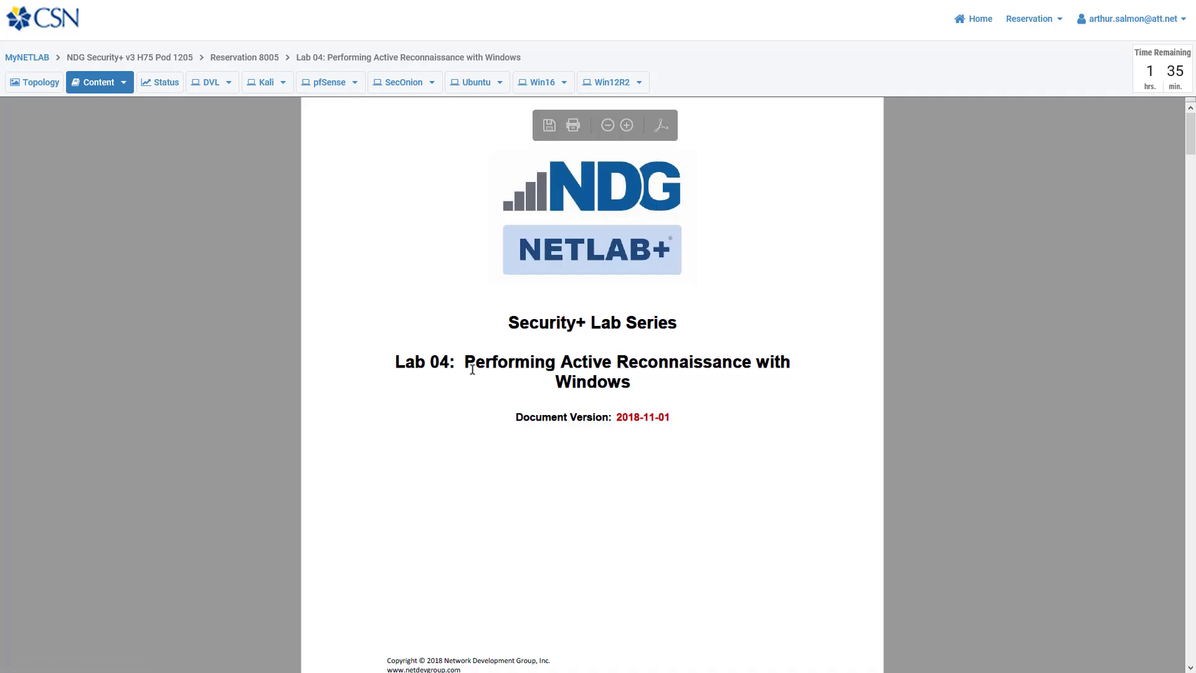
Step: Read the Lab 04 manual down to task 1, then check that all seven devices are powered on
left_click_drag(395, 361, 449, 362)
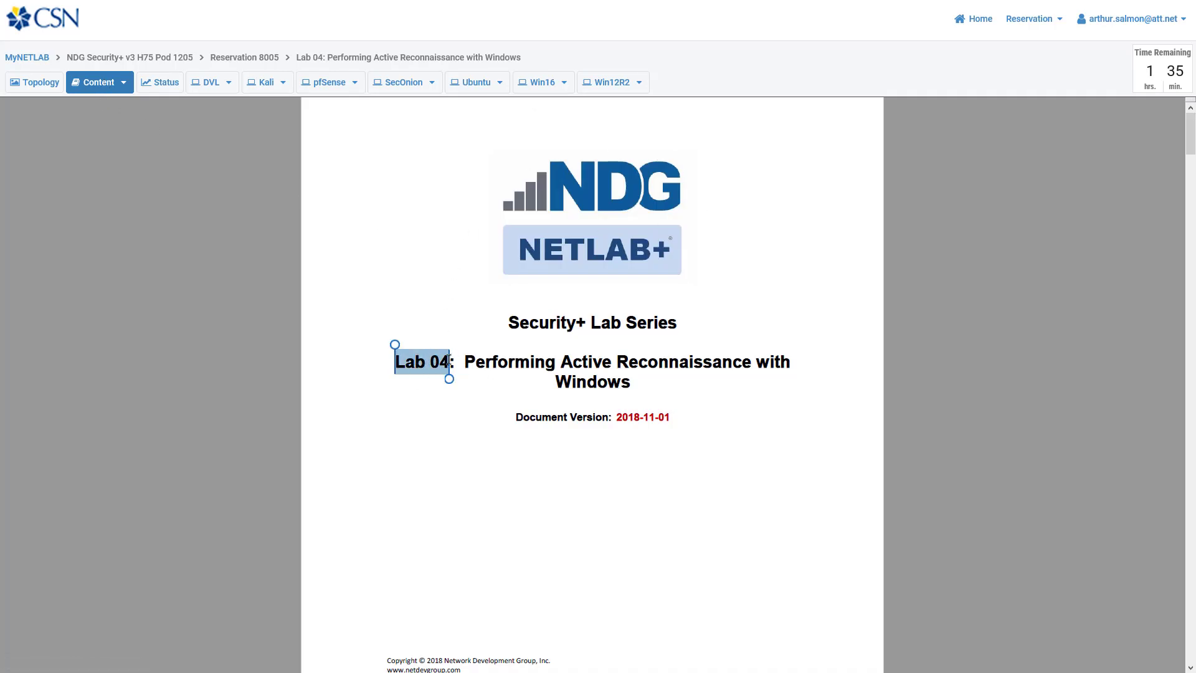
left_click(275, 285)
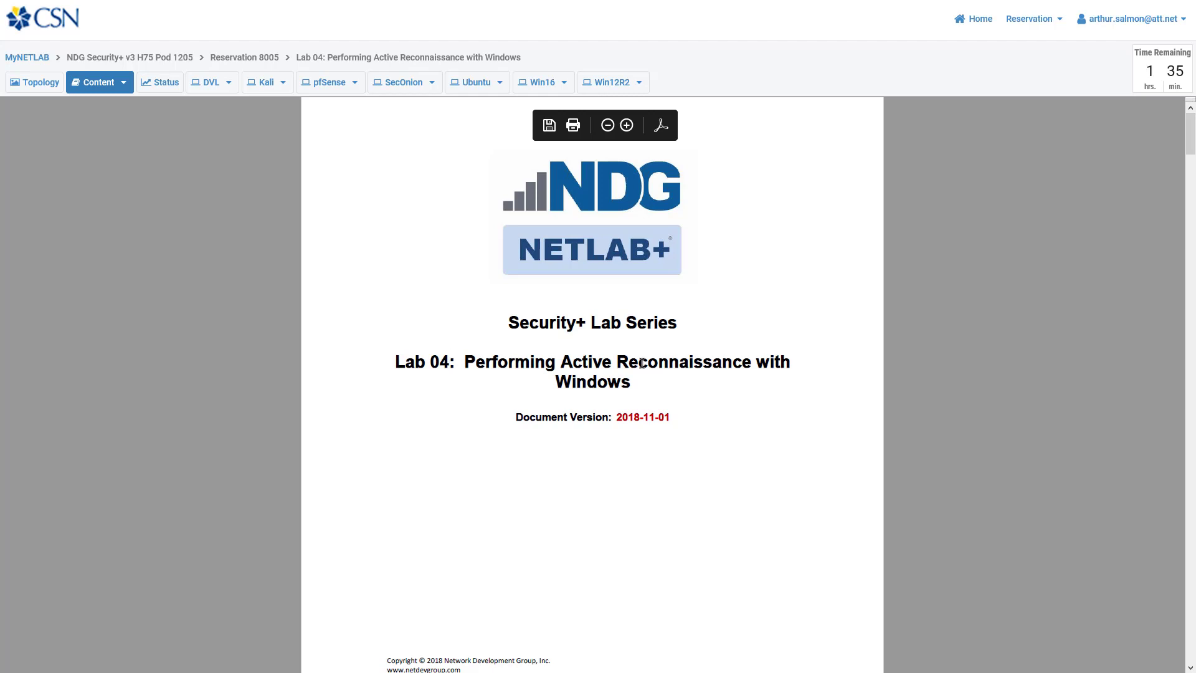
scroll(642, 362, "down", 10)
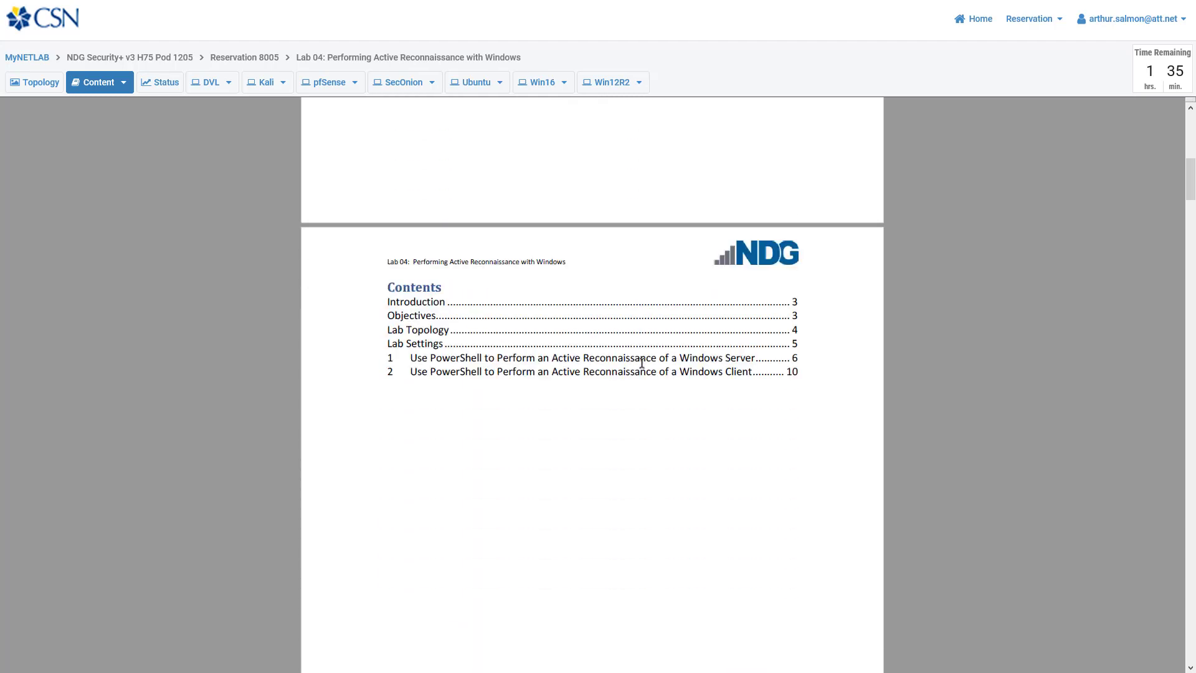
scroll(642, 363, "down", 10)
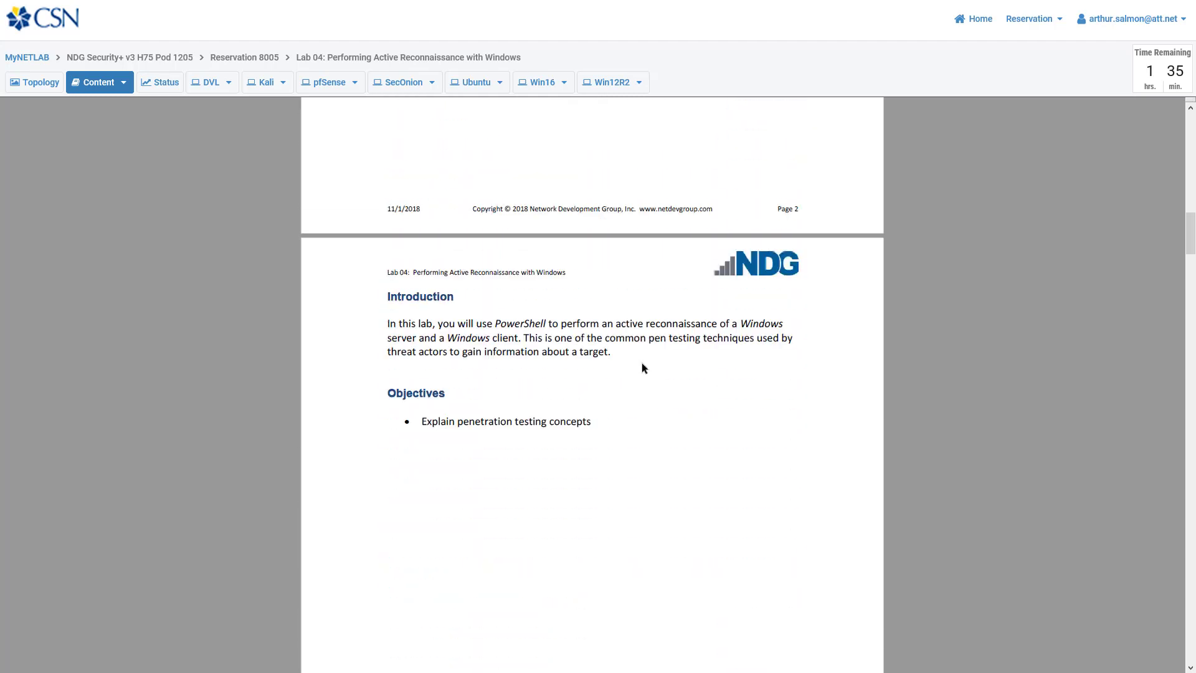
scroll(408, 334, "down", 8)
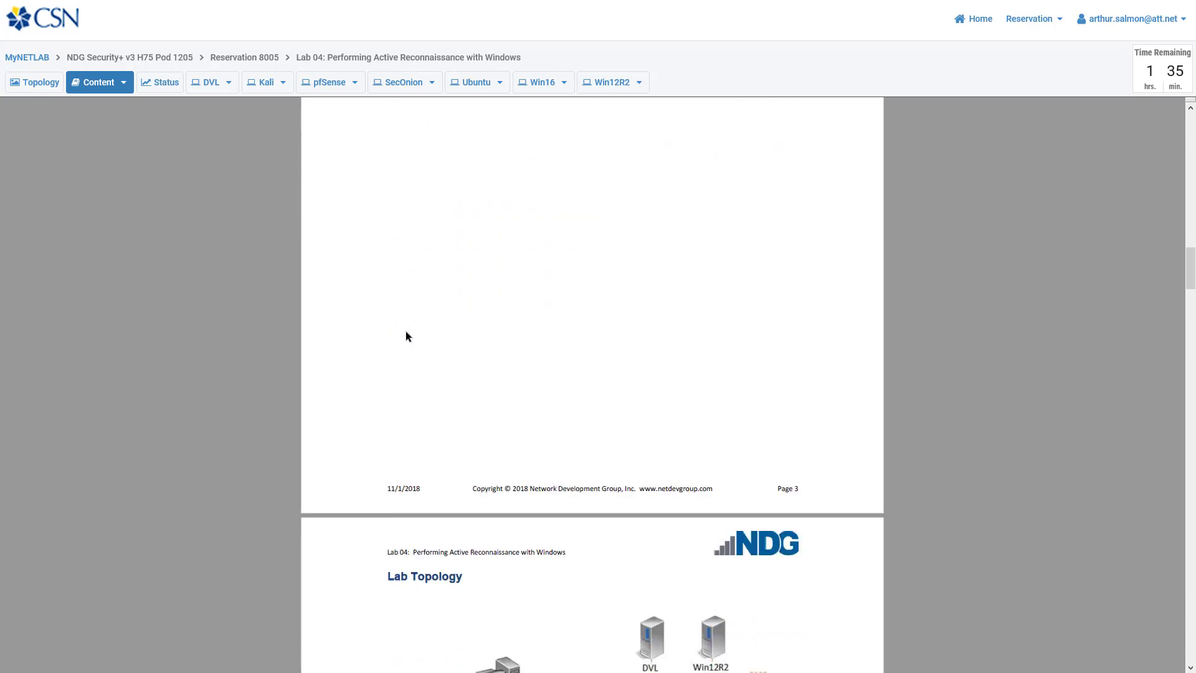
scroll(406, 331, "down", 9)
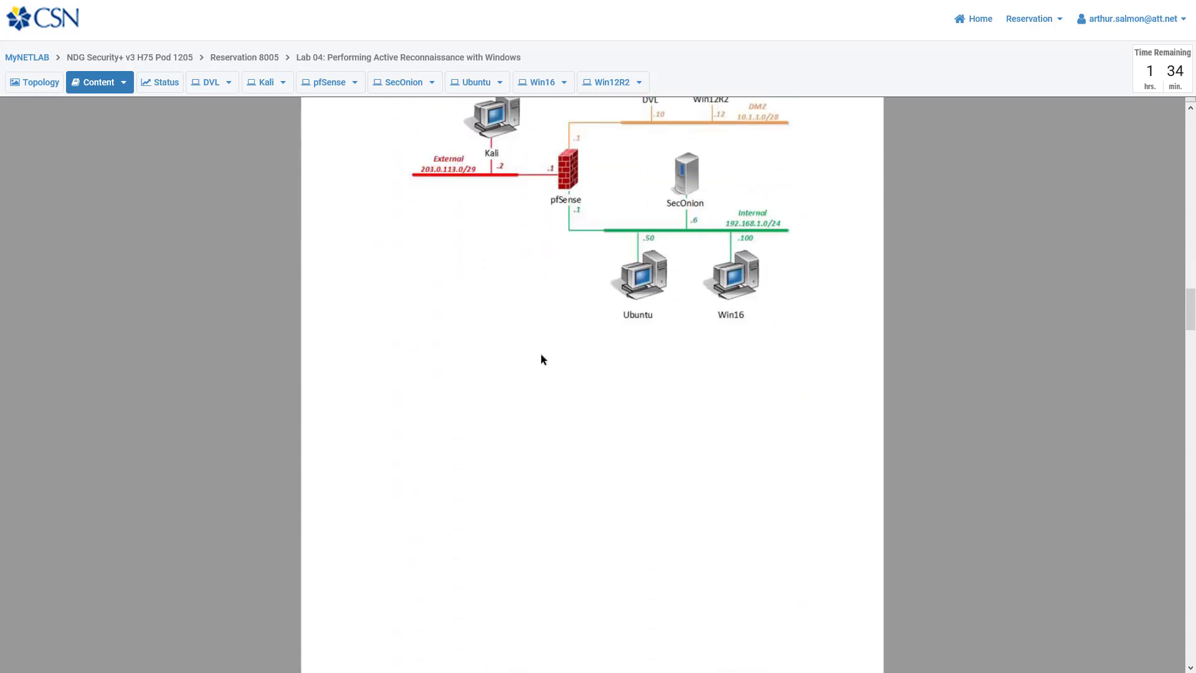
scroll(541, 359, "down", 3)
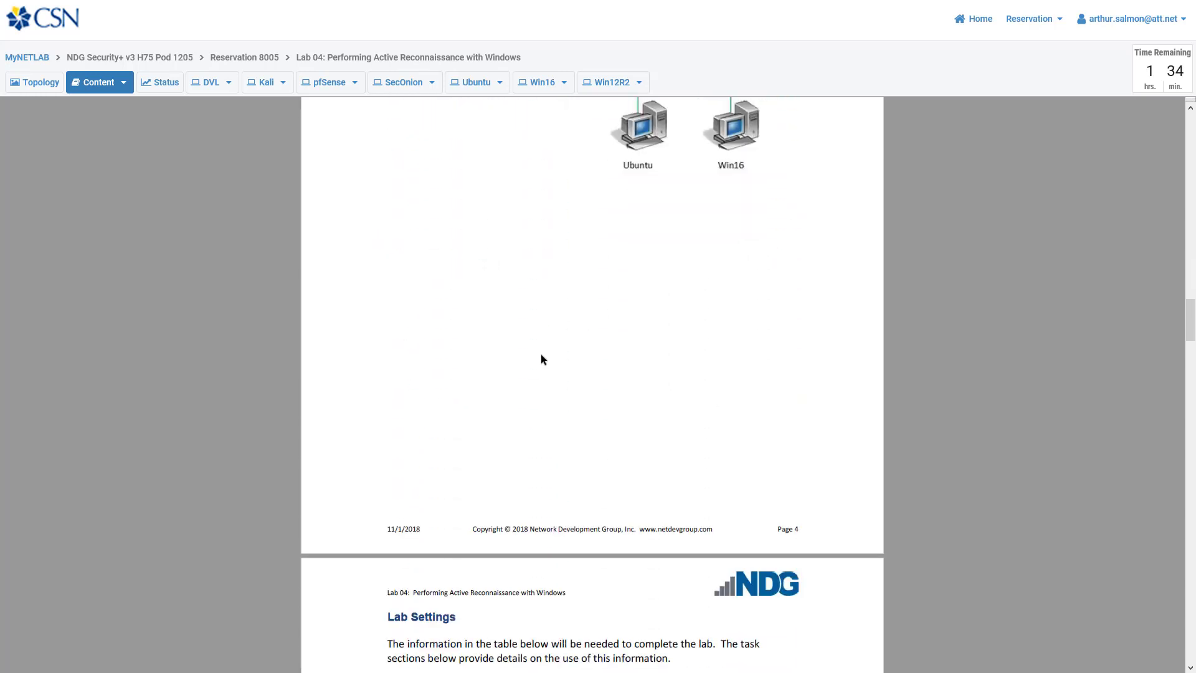
scroll(541, 359, "down", 9)
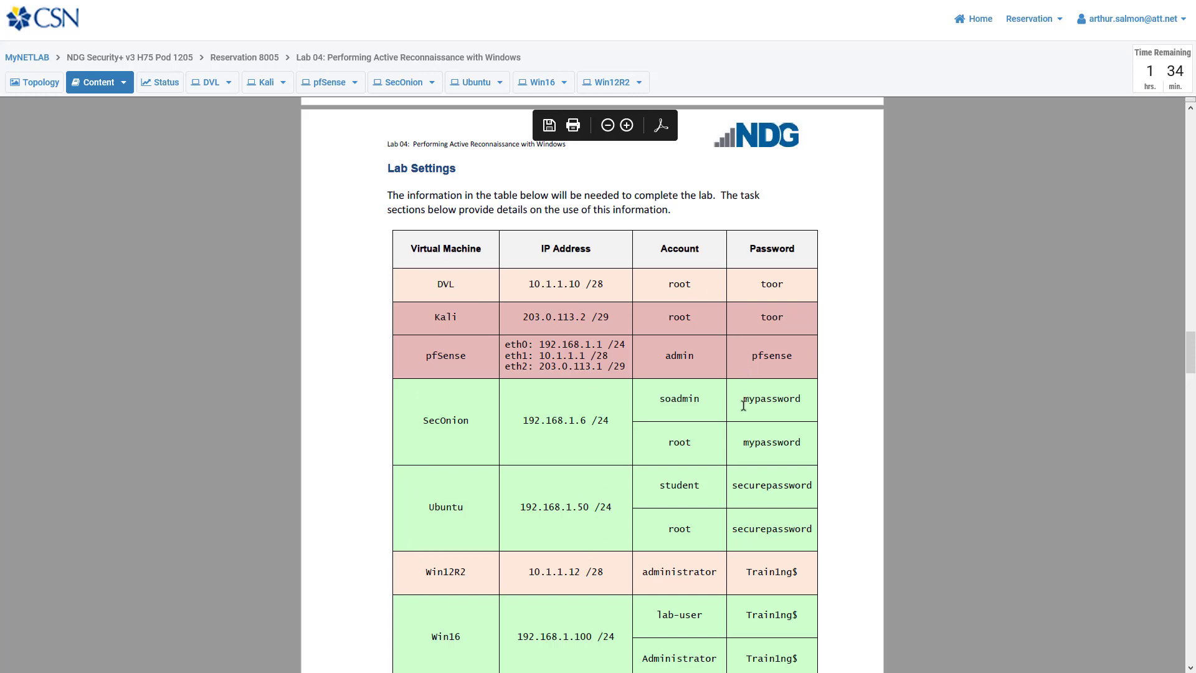
scroll(719, 325, "down", 6)
scroll(719, 324, "down", 6)
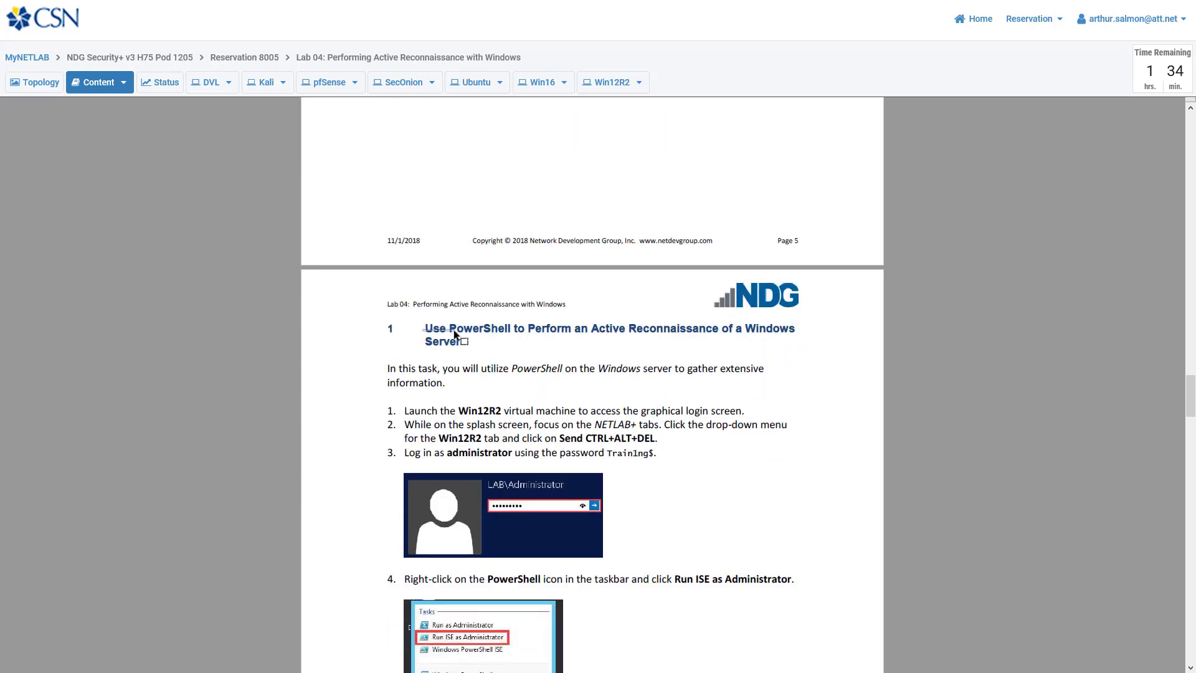
left_click(414, 304)
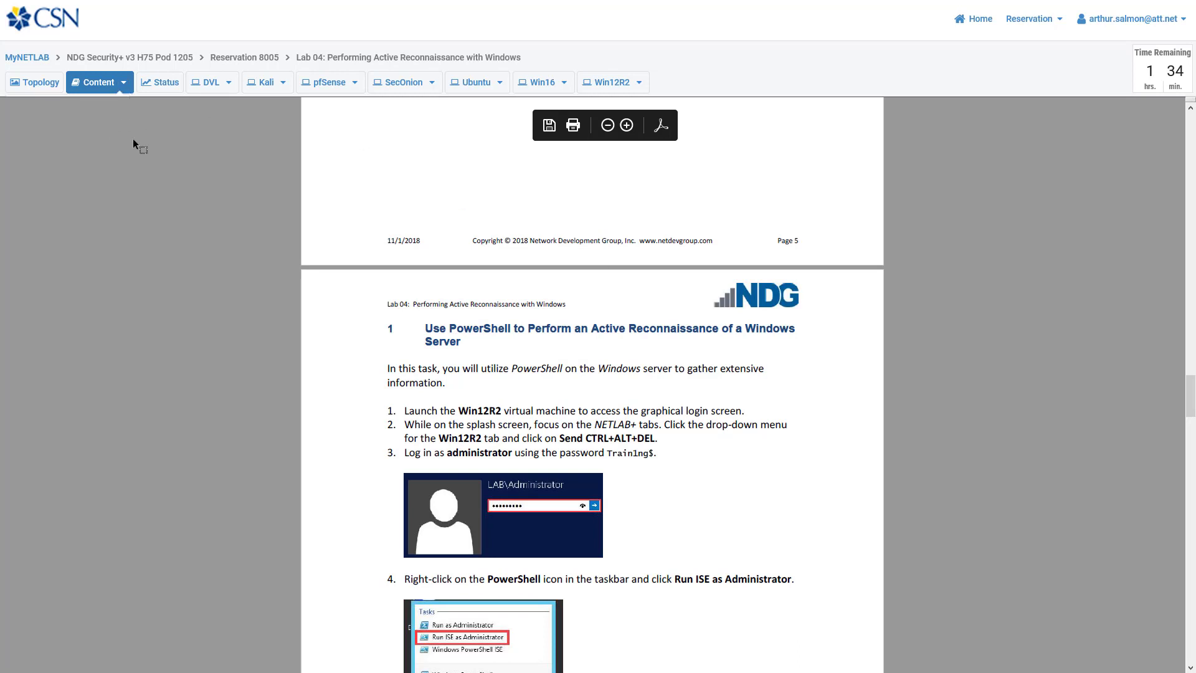
left_click(155, 83)
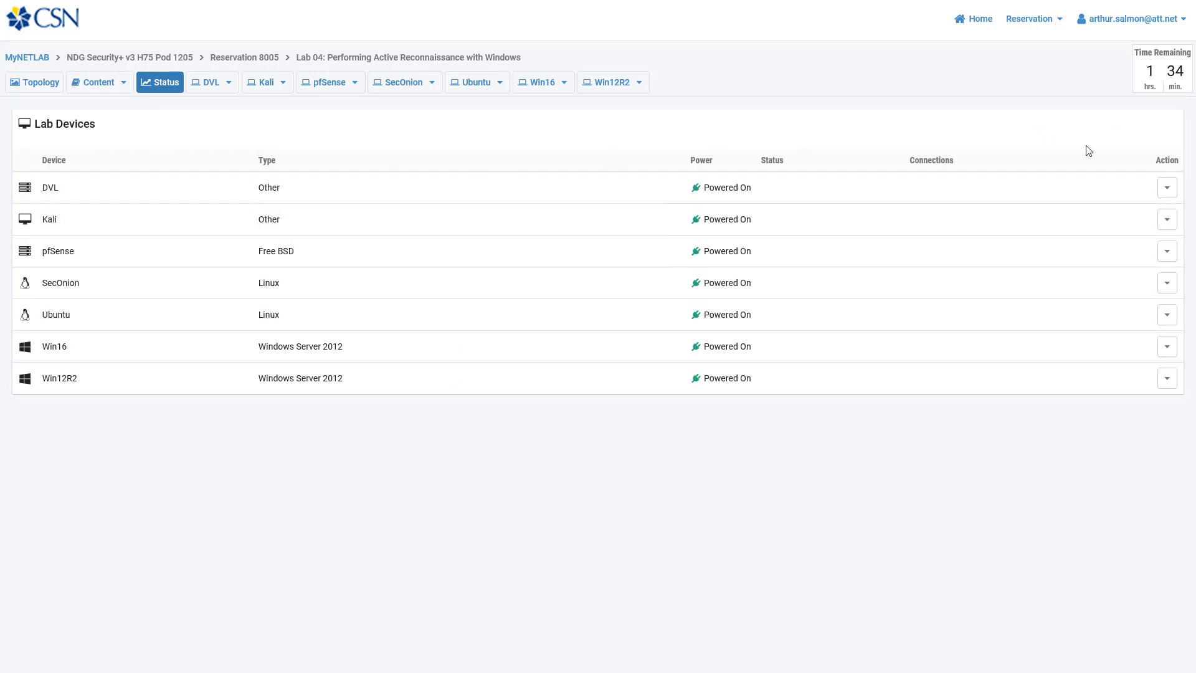
Step: Look over the DVL power actions without changing them, then view DVL's console at its login prompt
left_click(1164, 189)
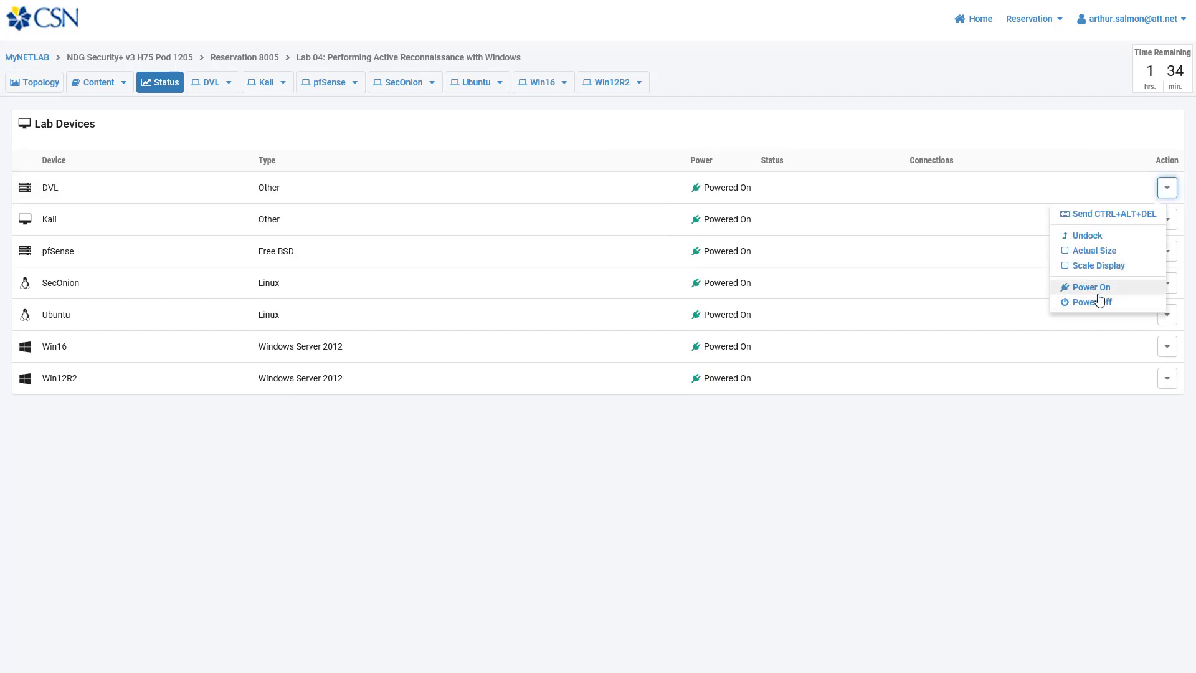
left_click(1014, 455)
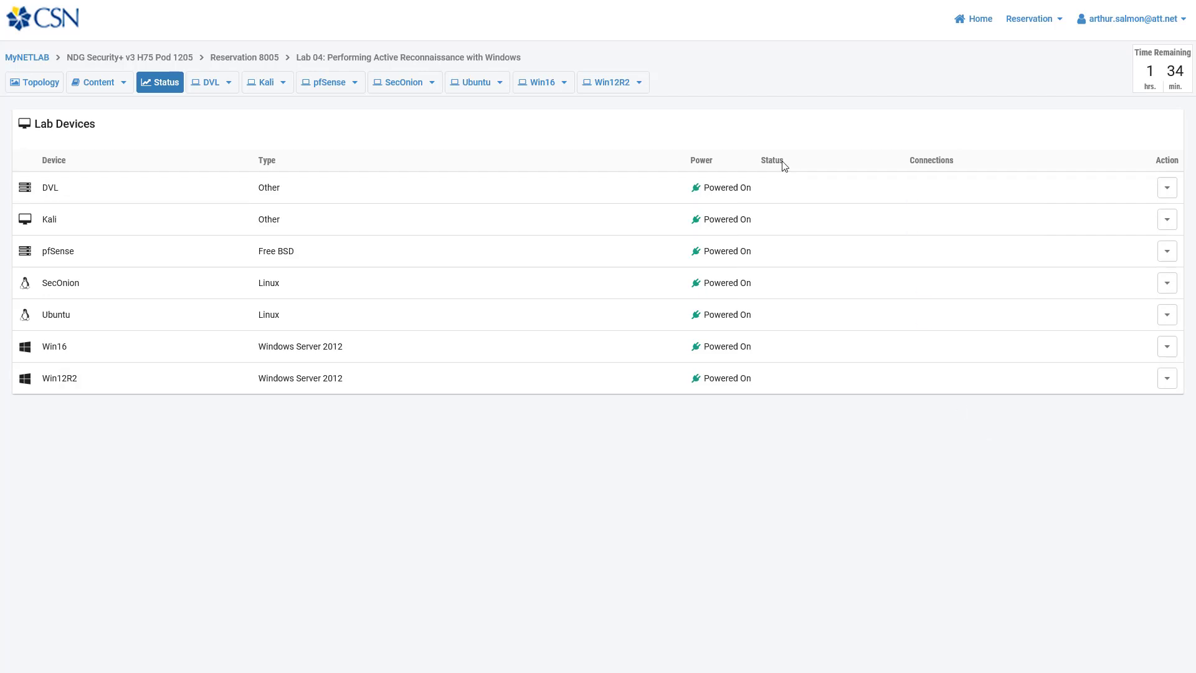
left_click(1164, 191)
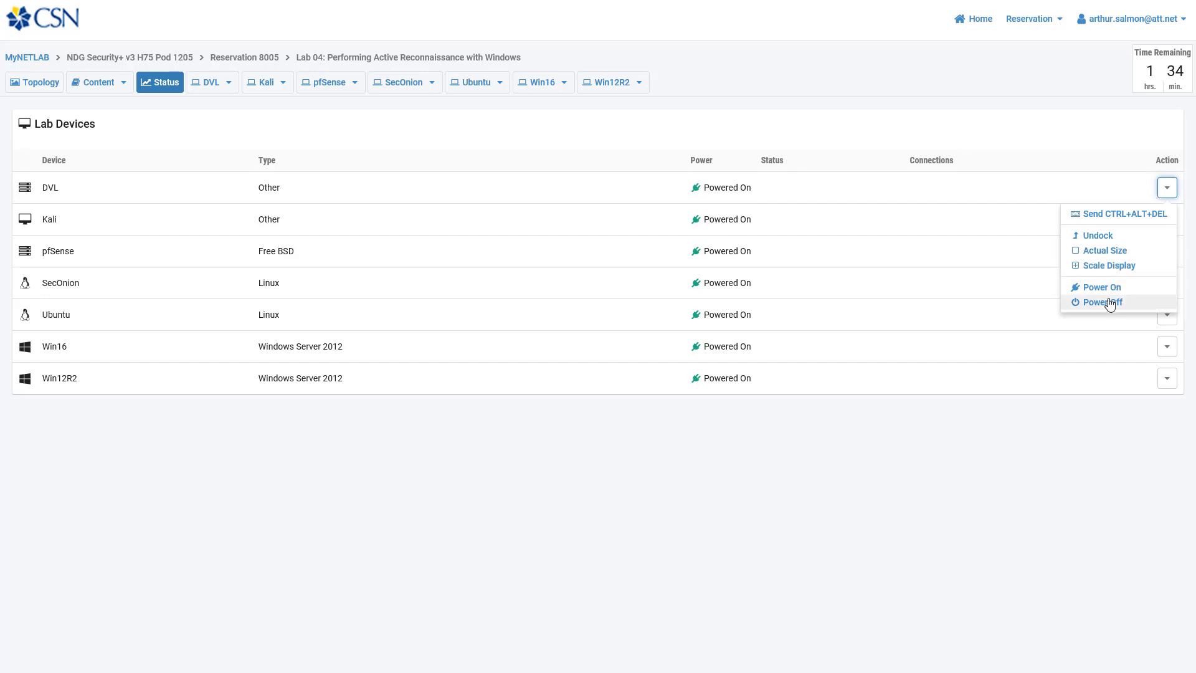
left_click(1005, 447)
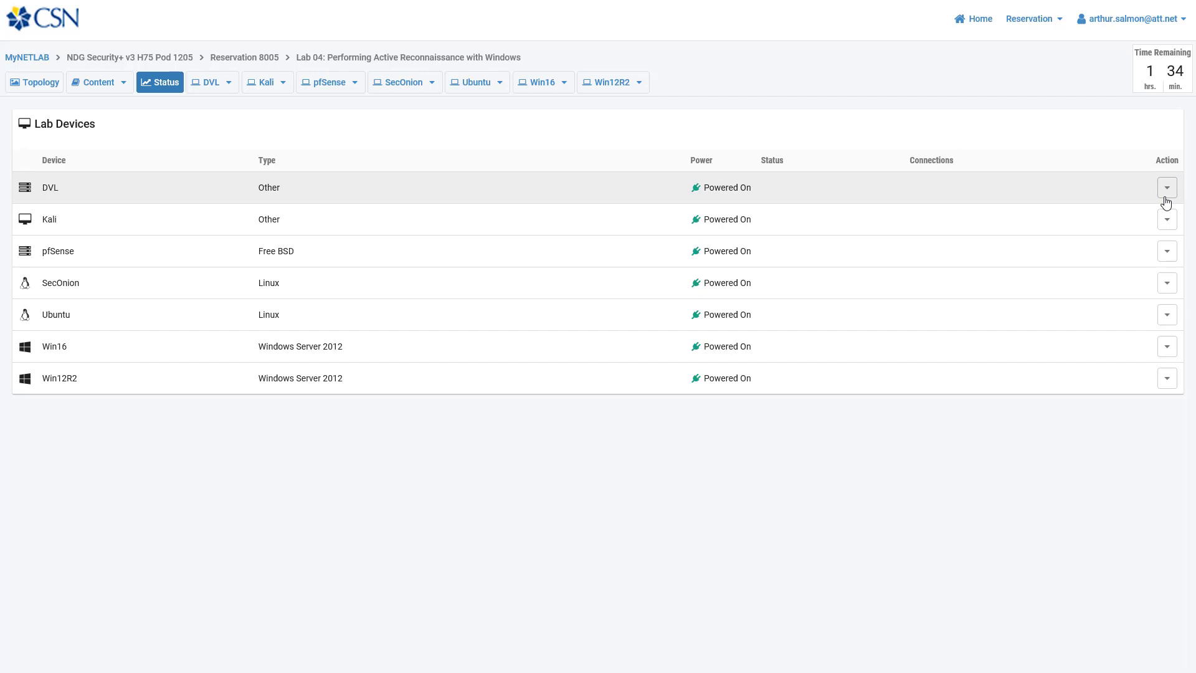
left_click(197, 91)
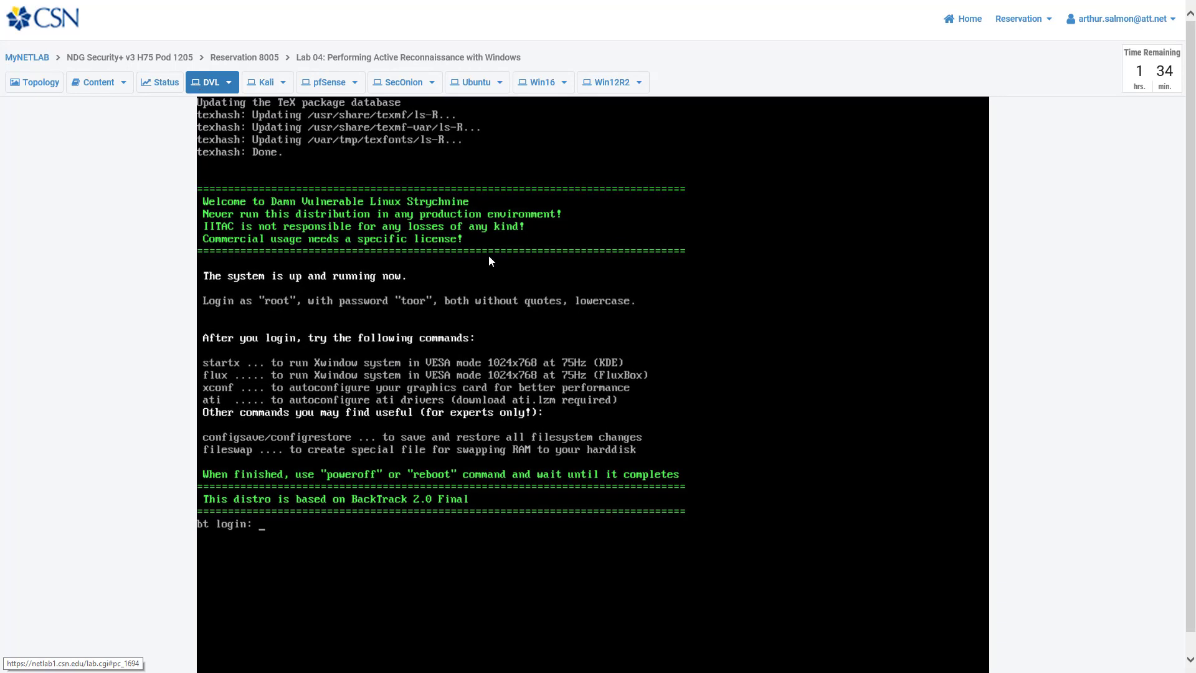
Step: View the Kali and pfSense consoles, opening and closing the pfSense console options
left_click(273, 81)
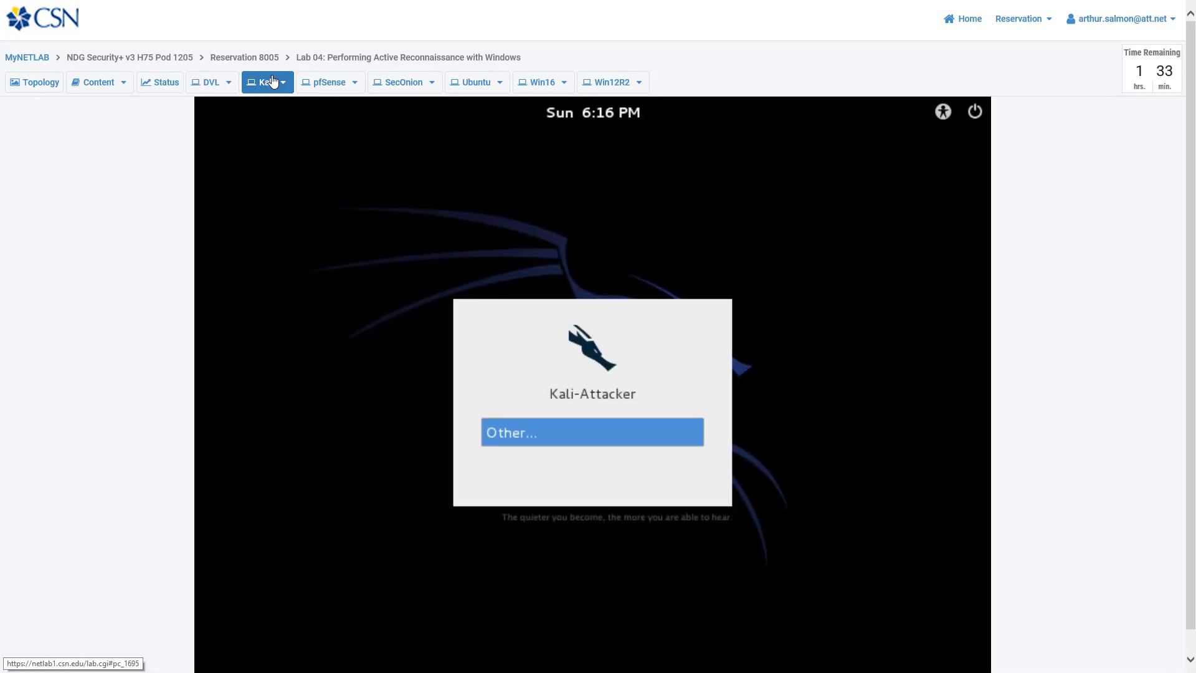
left_click(324, 81)
left_click(398, 82)
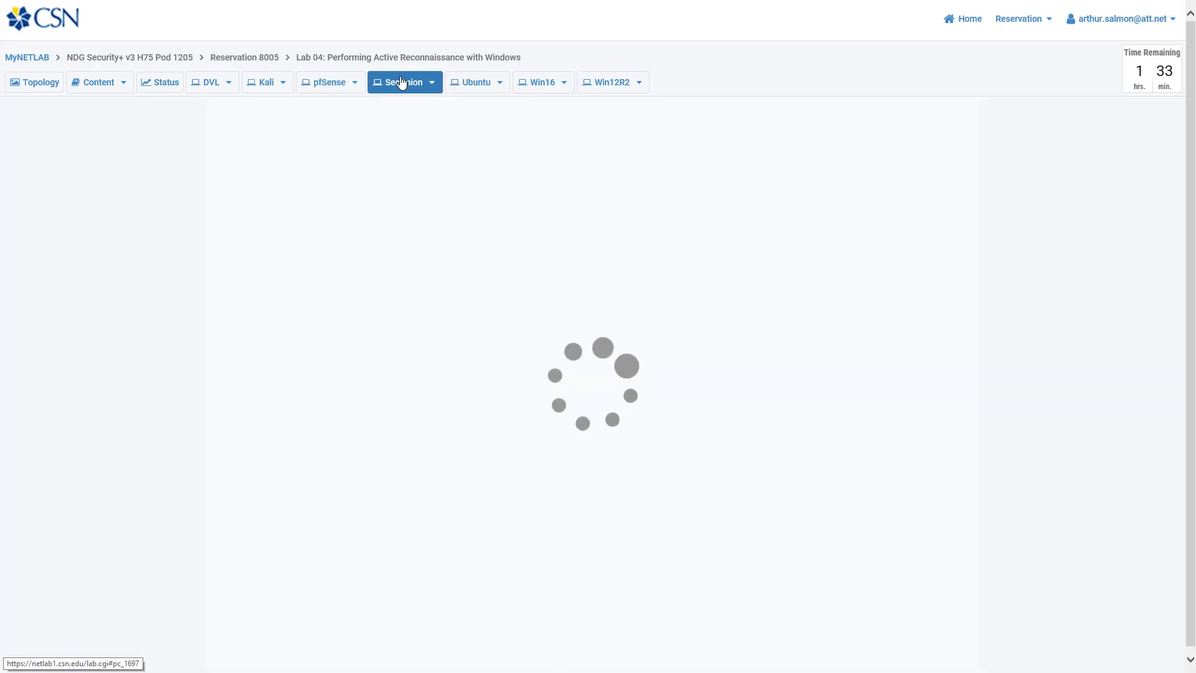
left_click(356, 83)
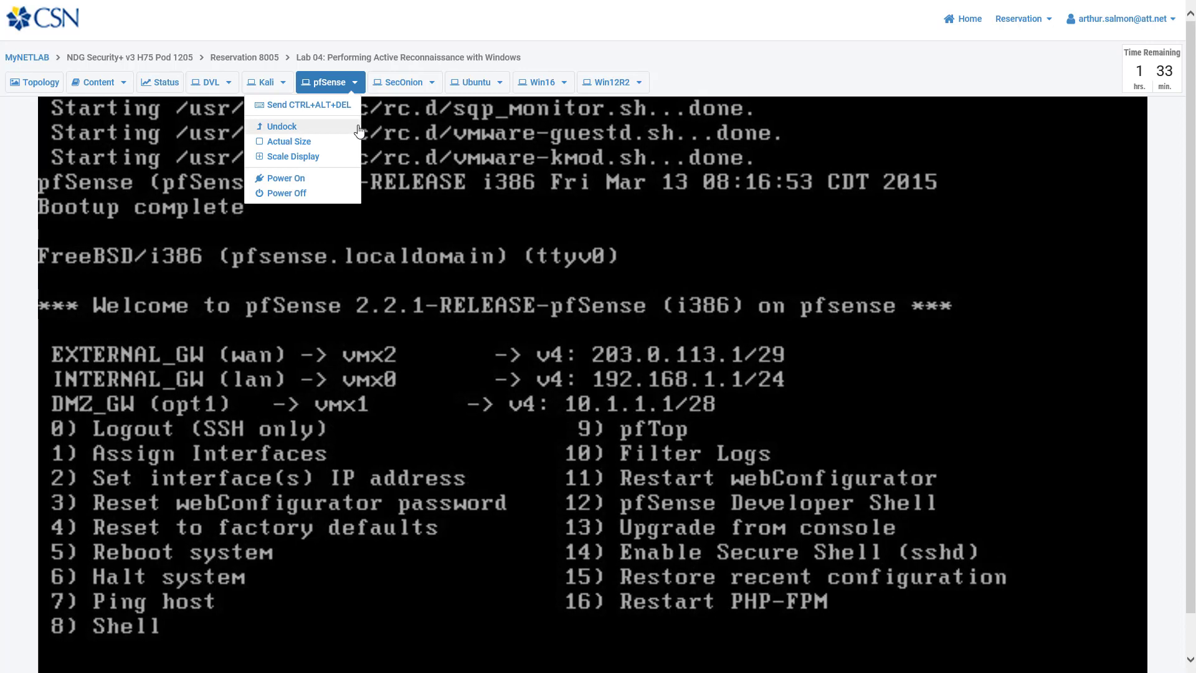
left_click(680, 172)
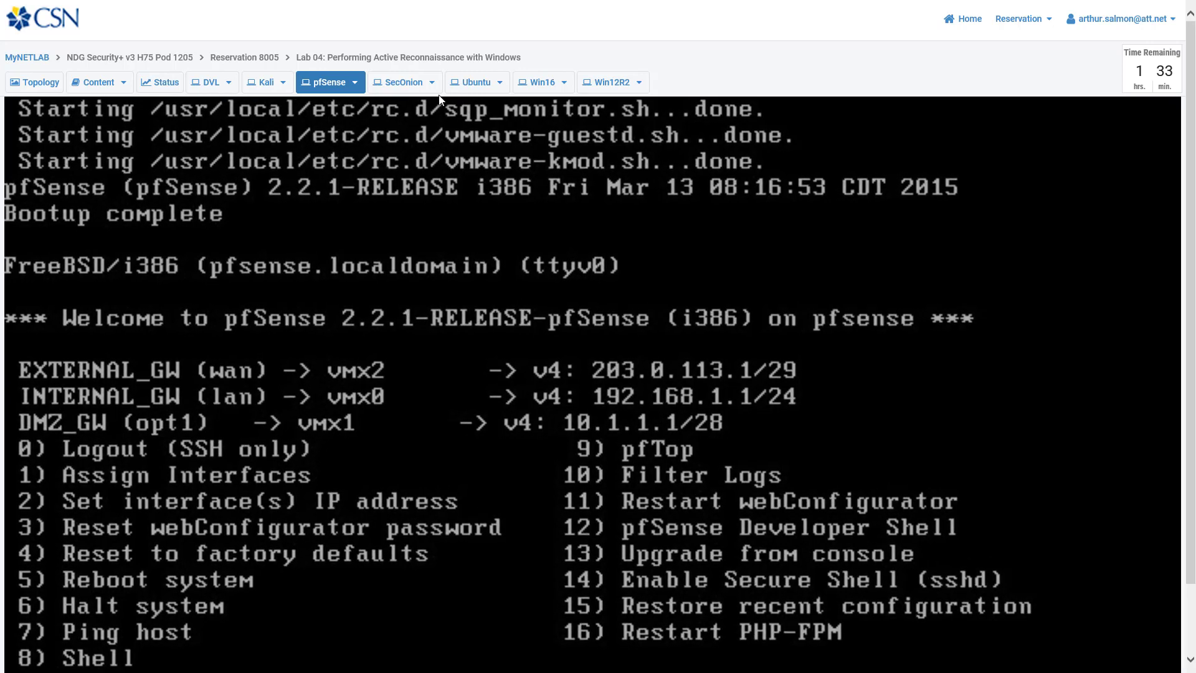
left_click(353, 83)
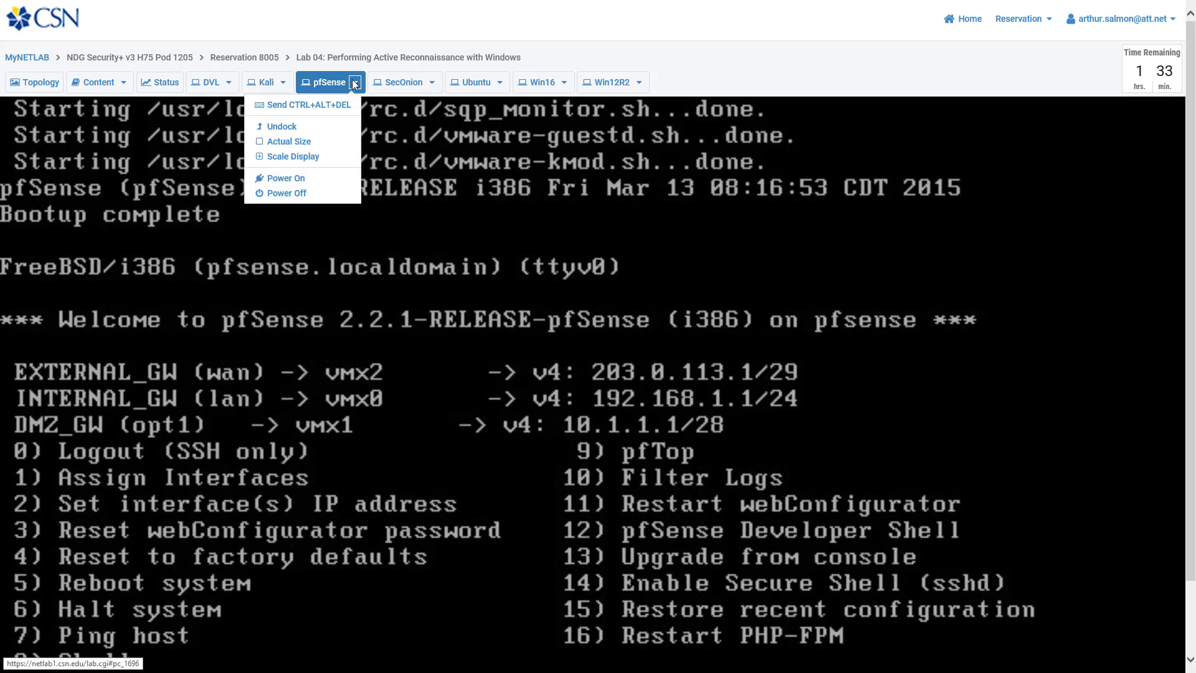
left_click(312, 157)
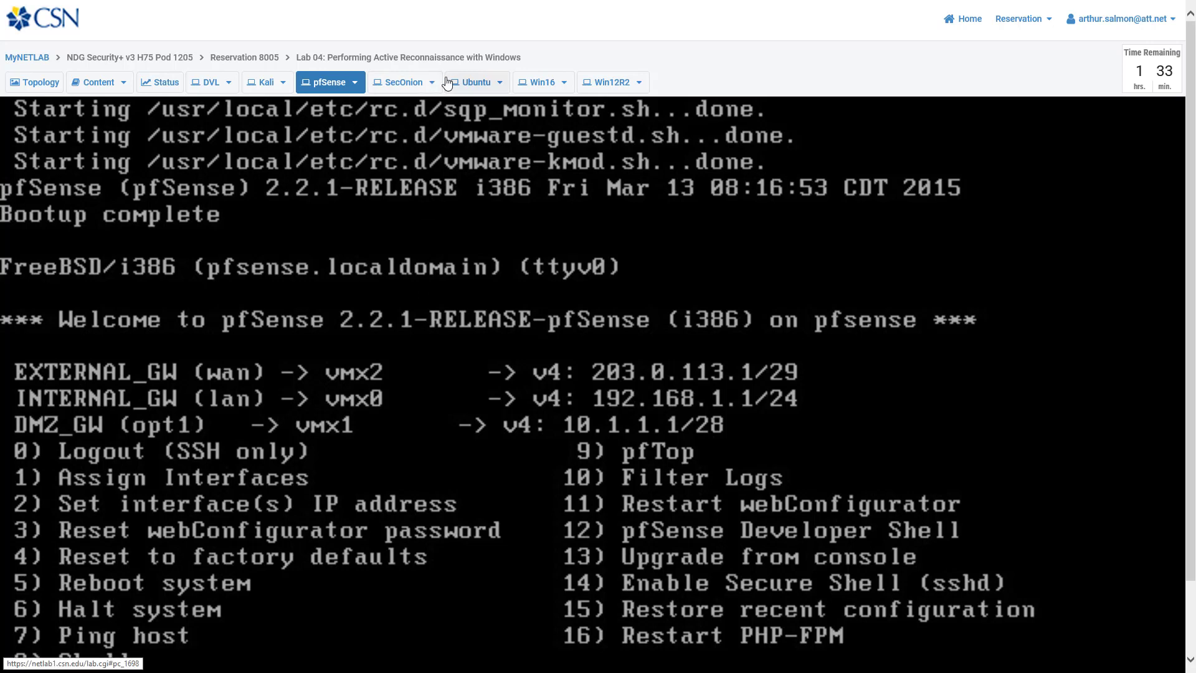
Step: View the SecOnion, Ubuntu, Win16 and Win12R2 consoles, then return to the topology diagram
left_click(414, 83)
left_click(485, 88)
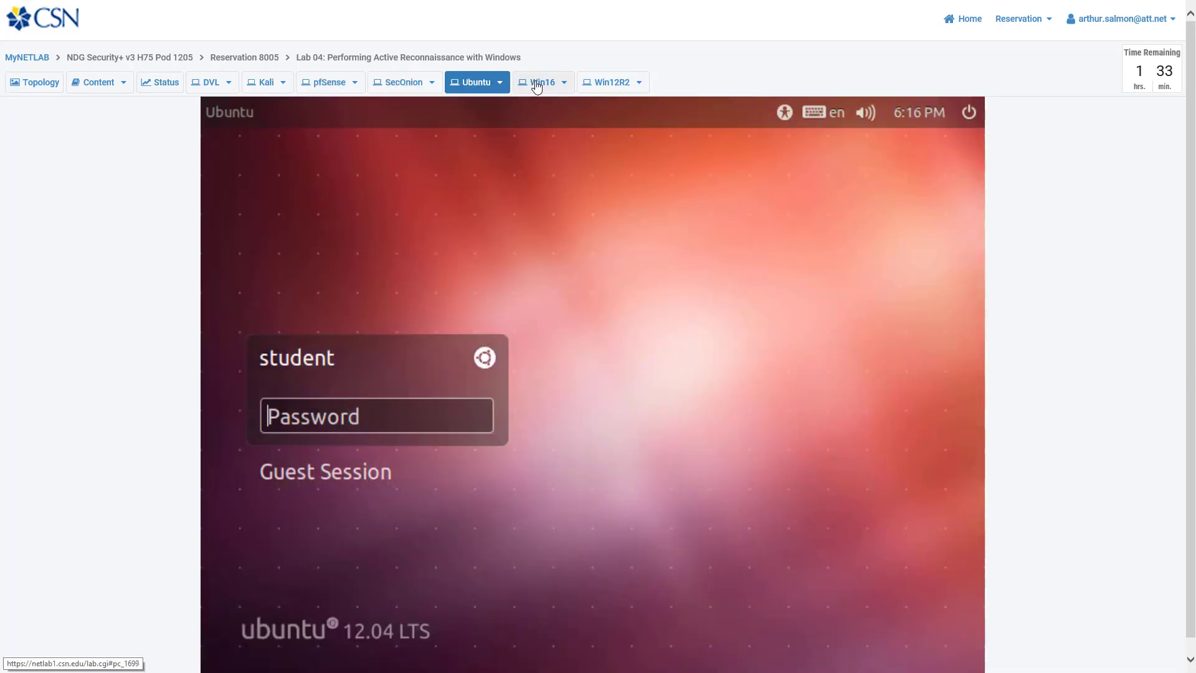
left_click(536, 83)
left_click(616, 81)
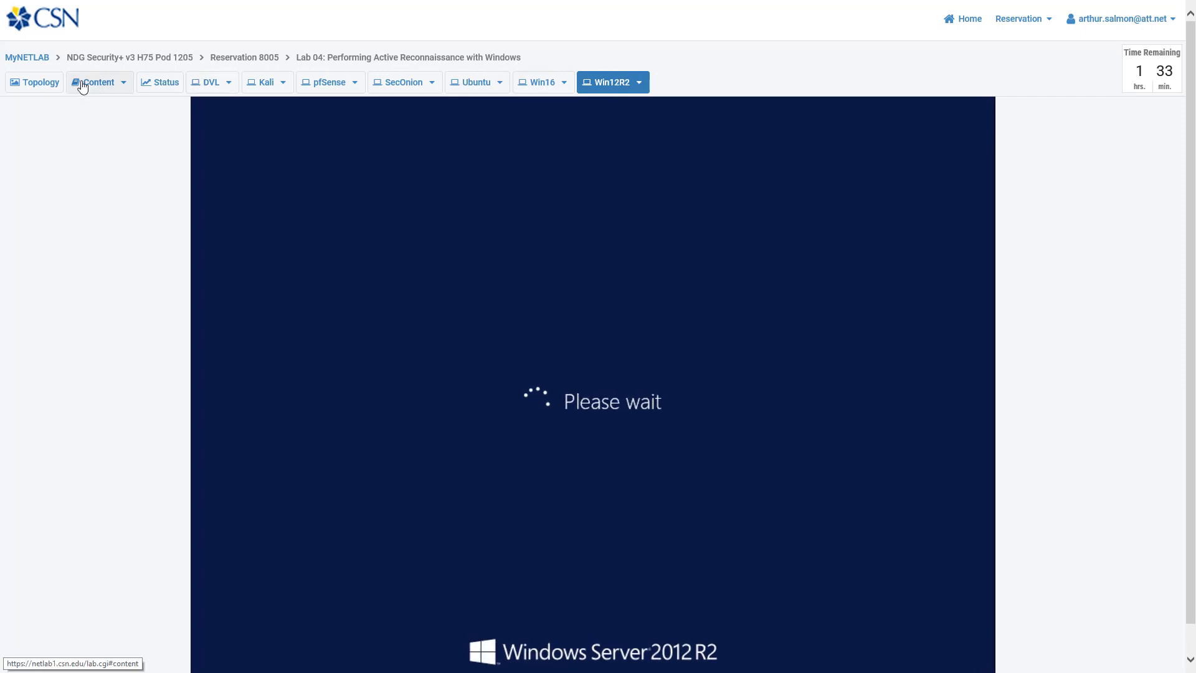
left_click(39, 82)
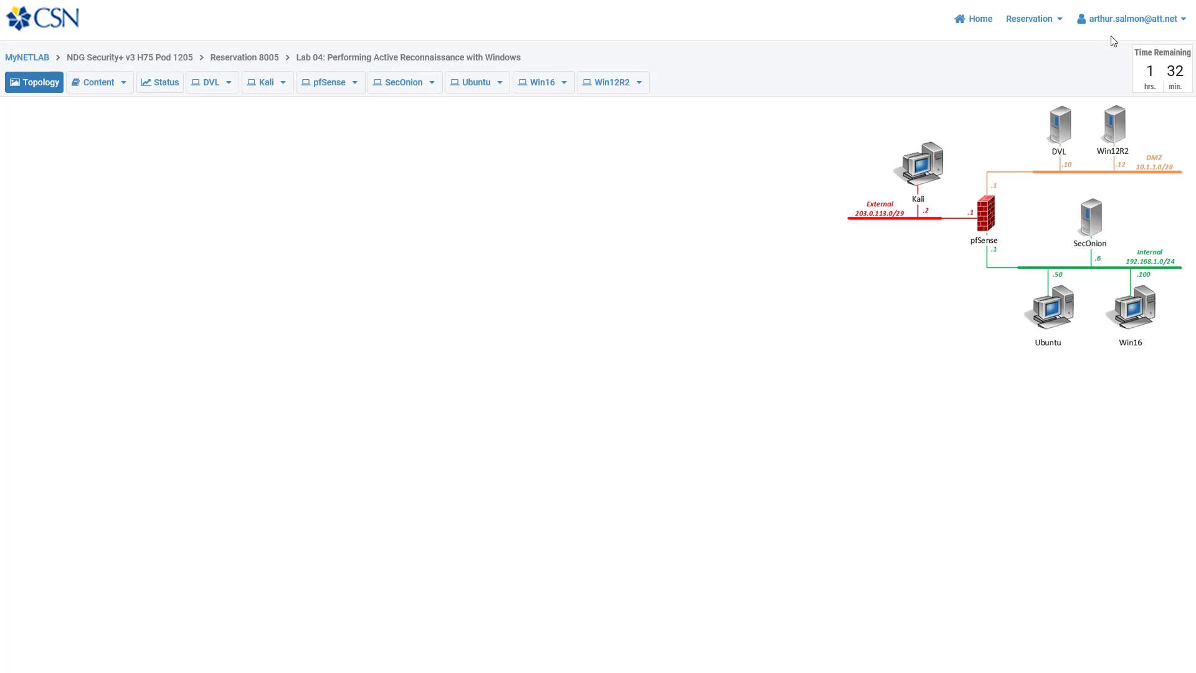
Step: Choose Change Exercise for reservation 8005 from the Reservation menu
left_click(1061, 28)
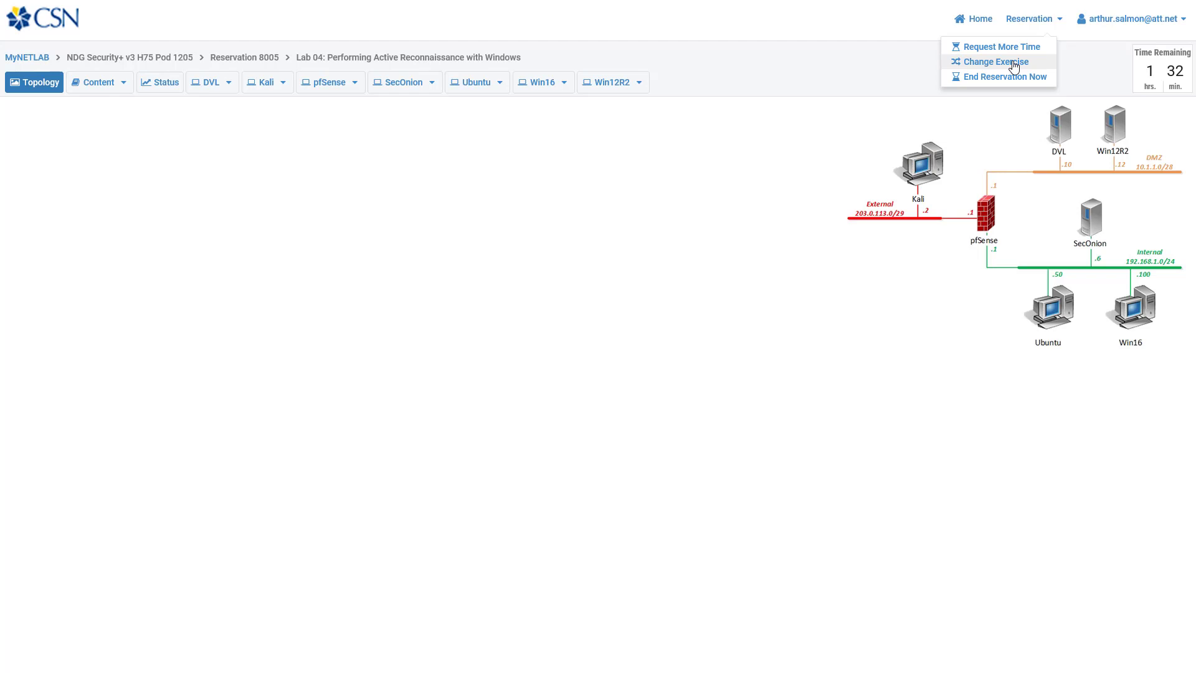
left_click(1015, 66)
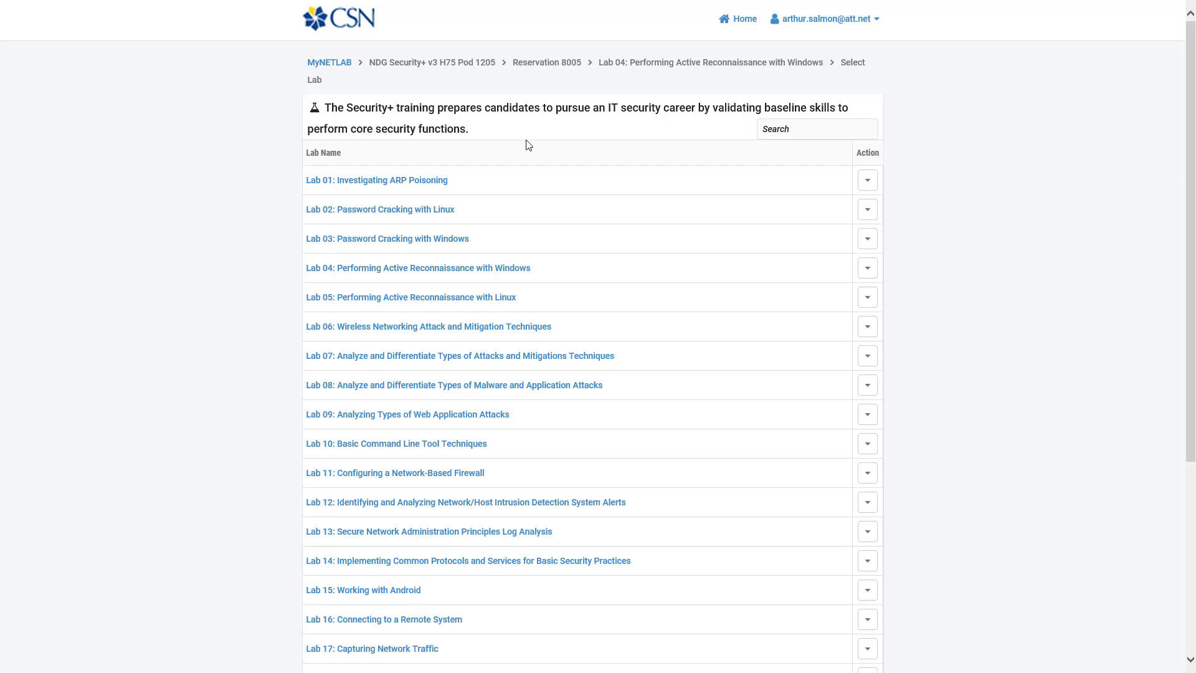
Step: Switch reservation 8005 to Lab 05 with Linux, keeping the PCs in their current state
double_click(373, 65)
left_click_drag(402, 69, 489, 69)
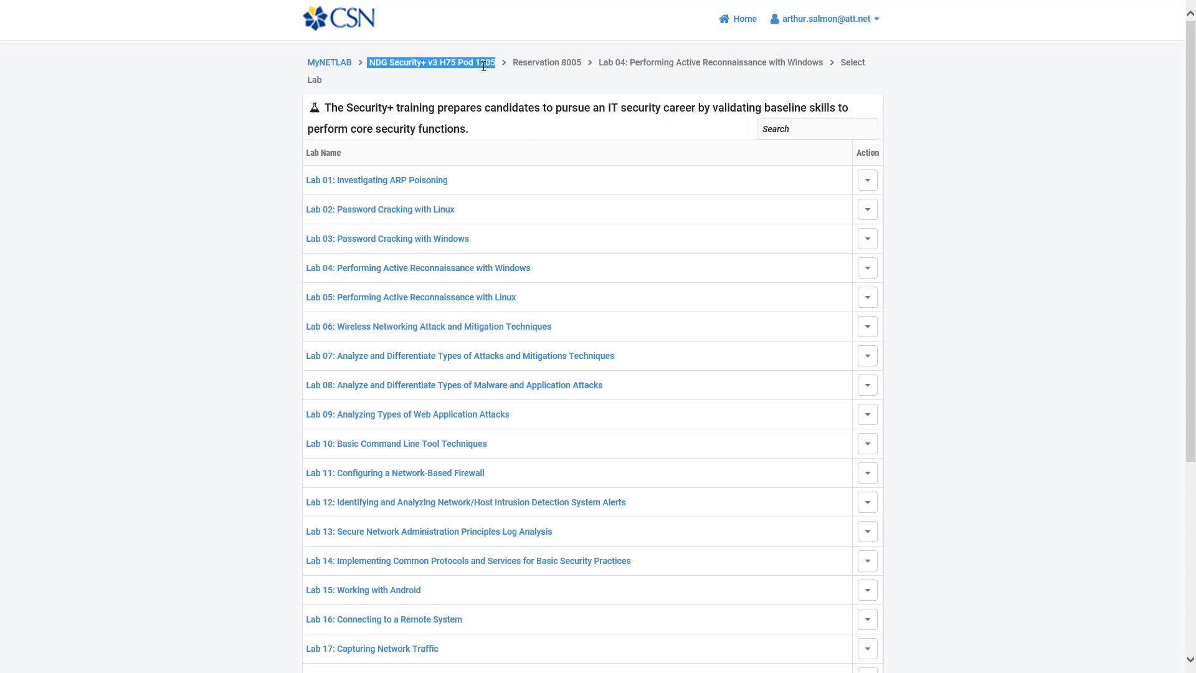
scroll(693, 308, "down", 5)
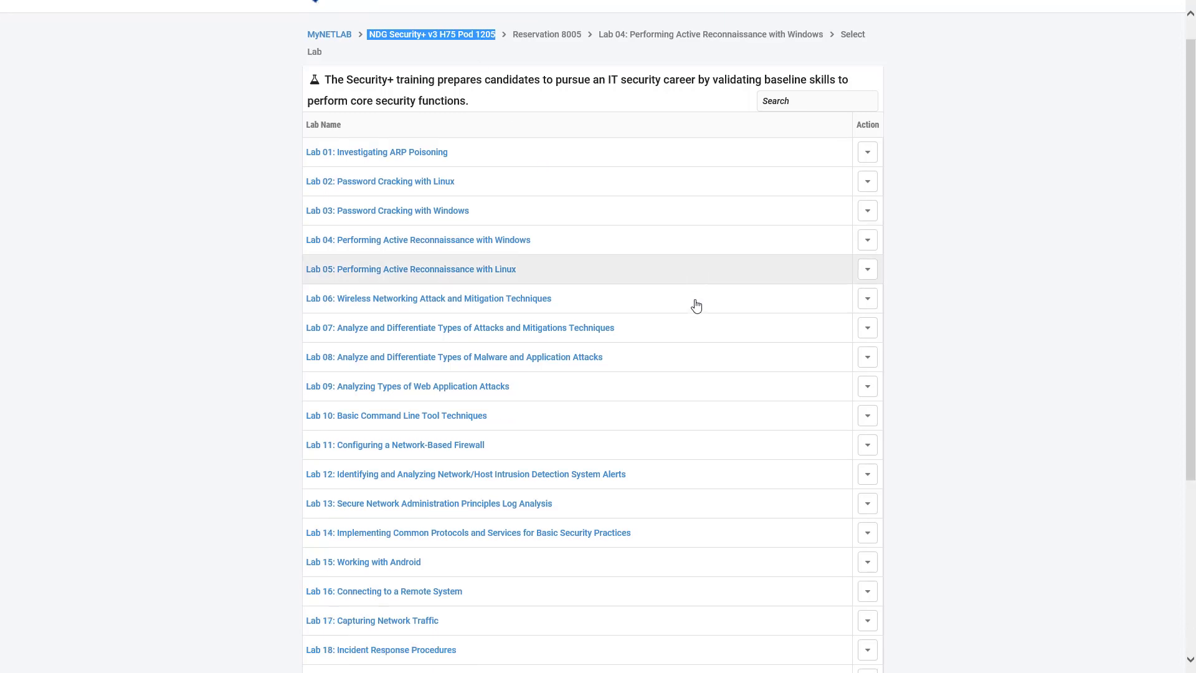
scroll(676, 357, "up", 5)
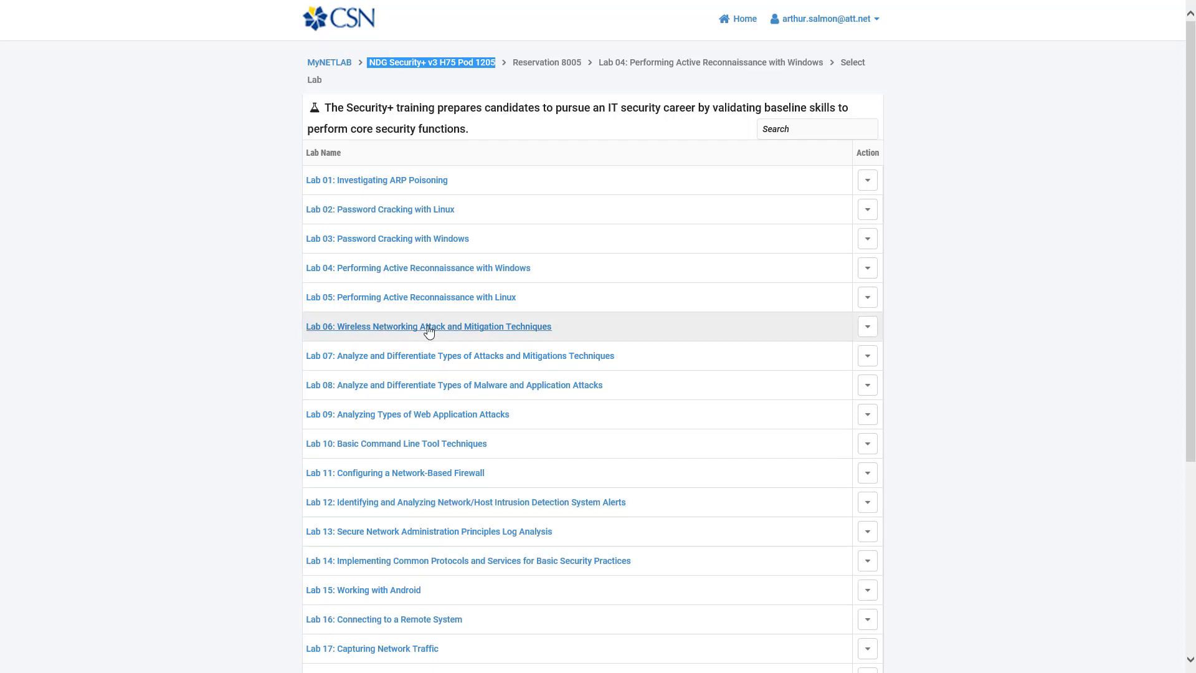
left_click(419, 298)
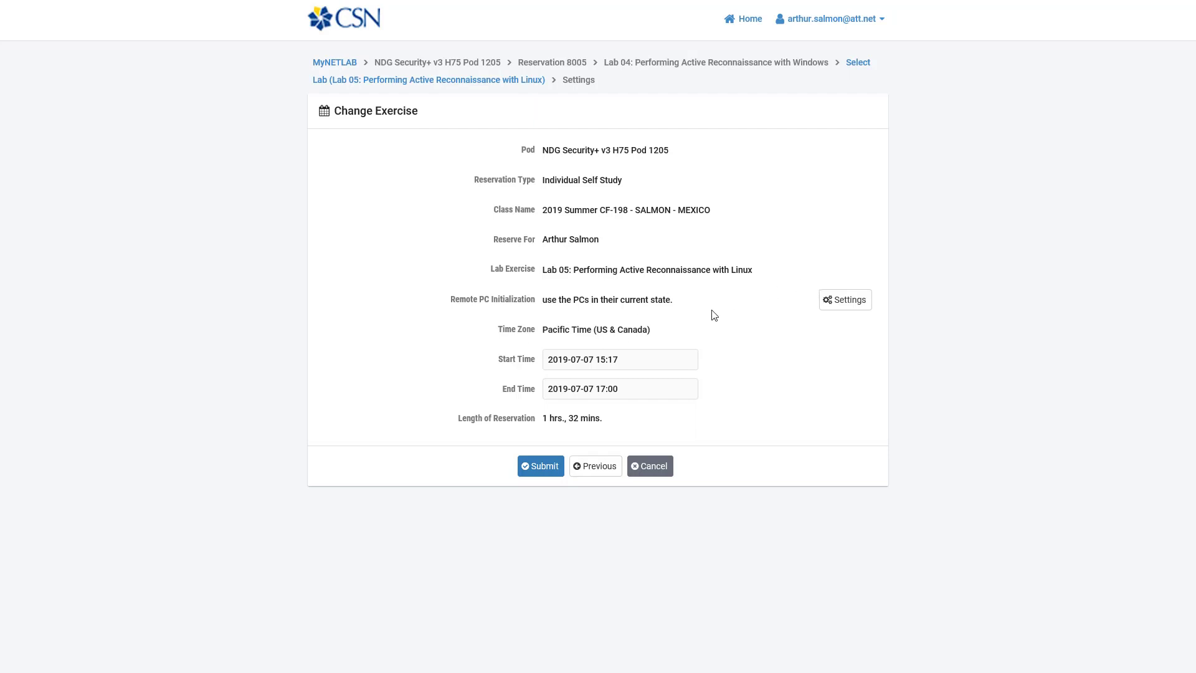
left_click(829, 308)
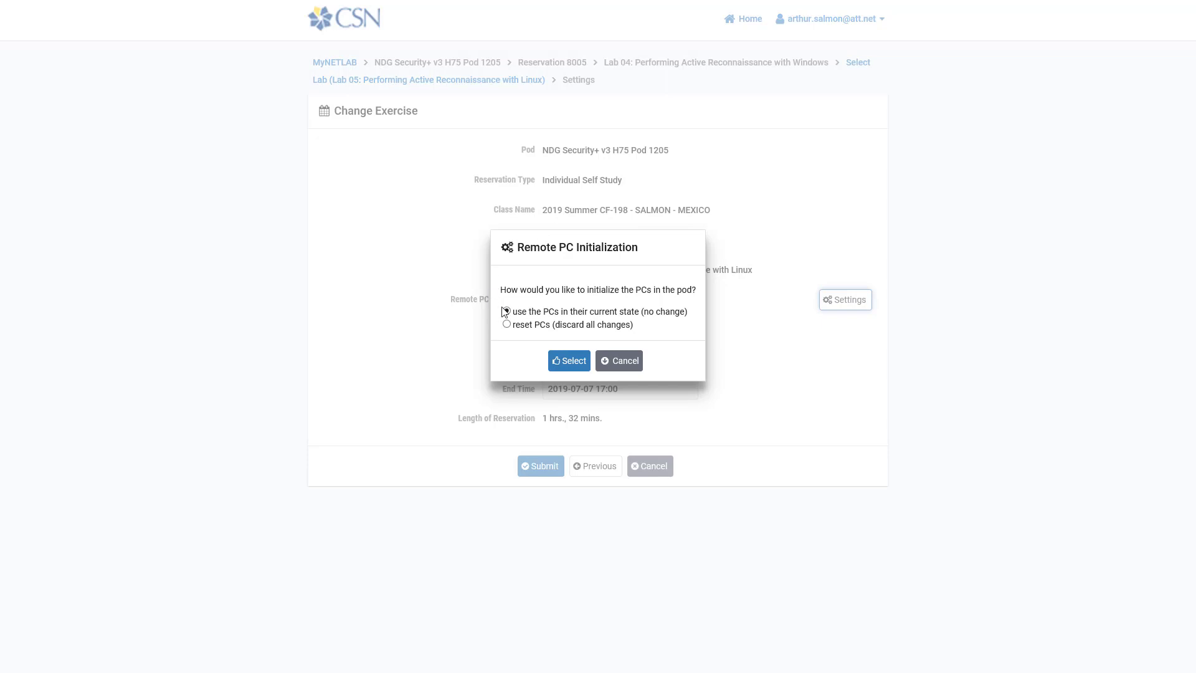
left_click(619, 361)
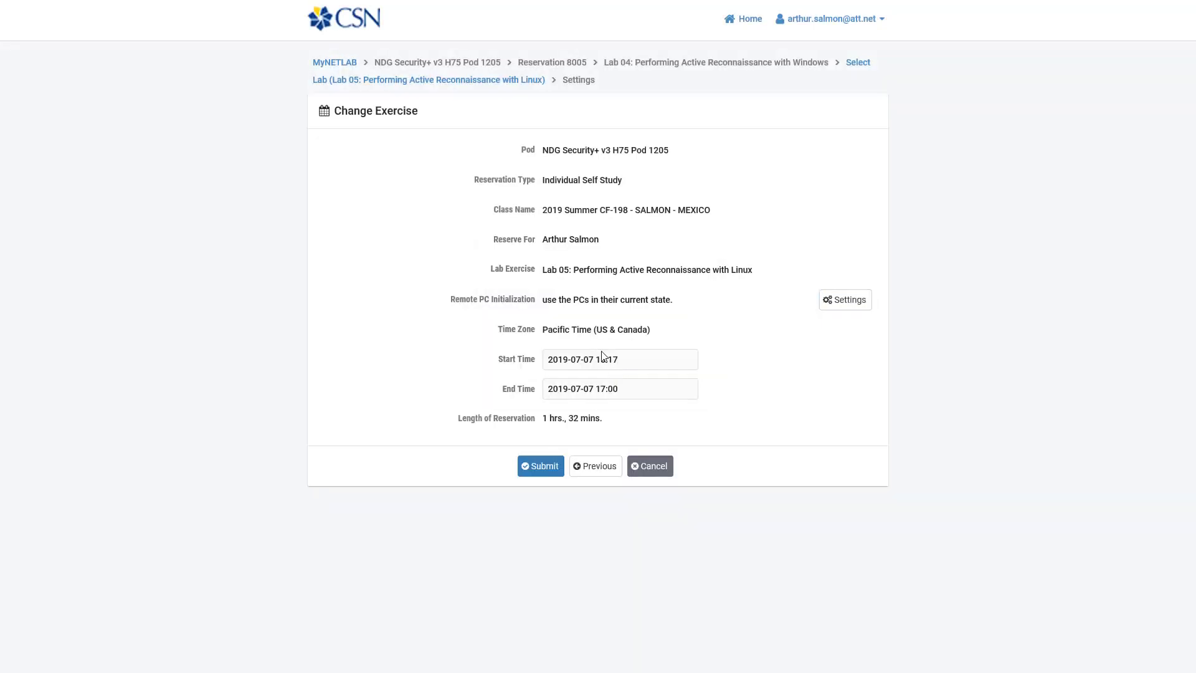
left_click(541, 466)
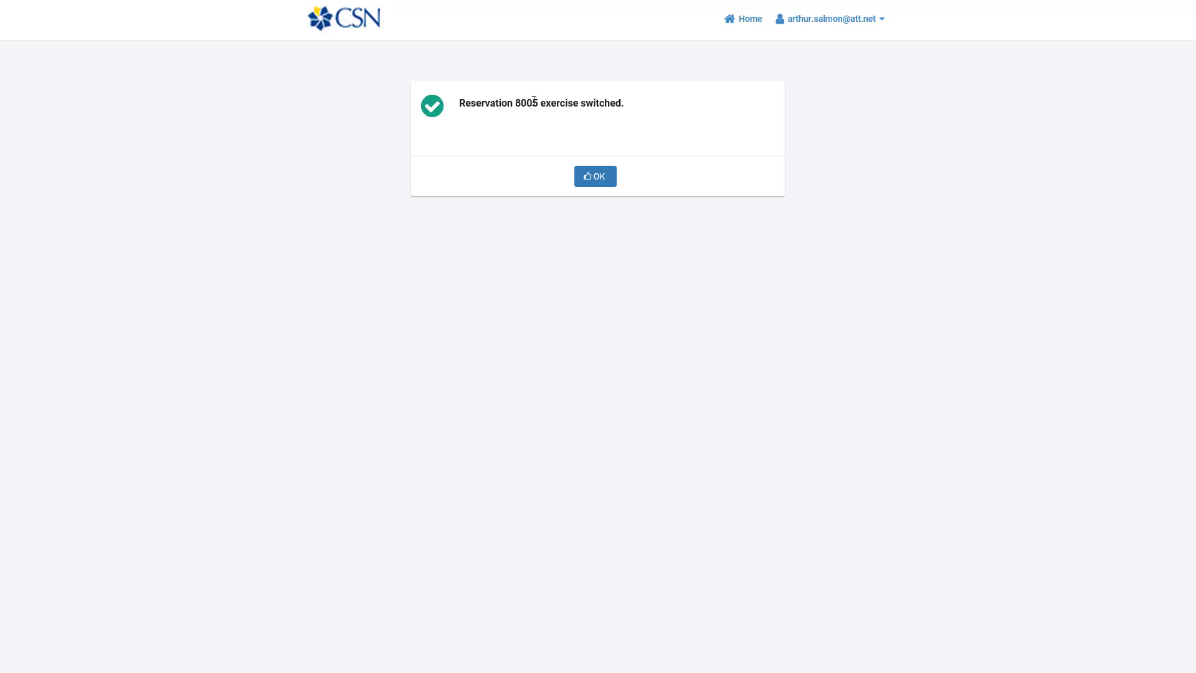
left_click_drag(527, 103, 539, 104)
left_click(508, 117)
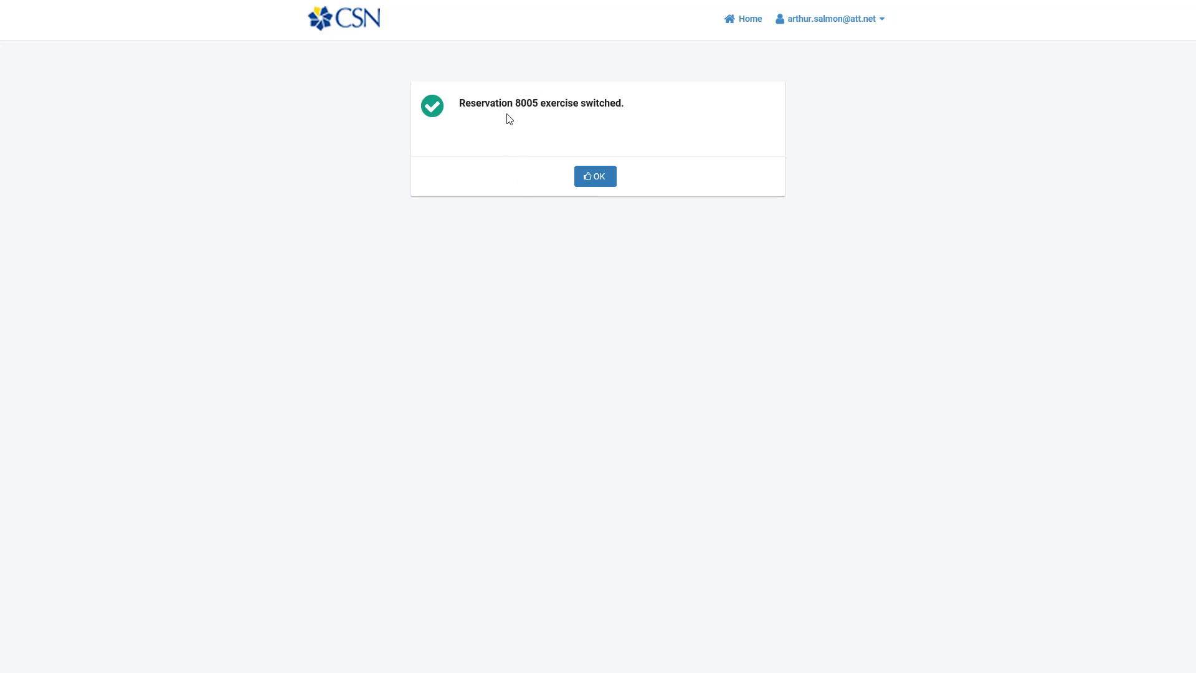
left_click(606, 179)
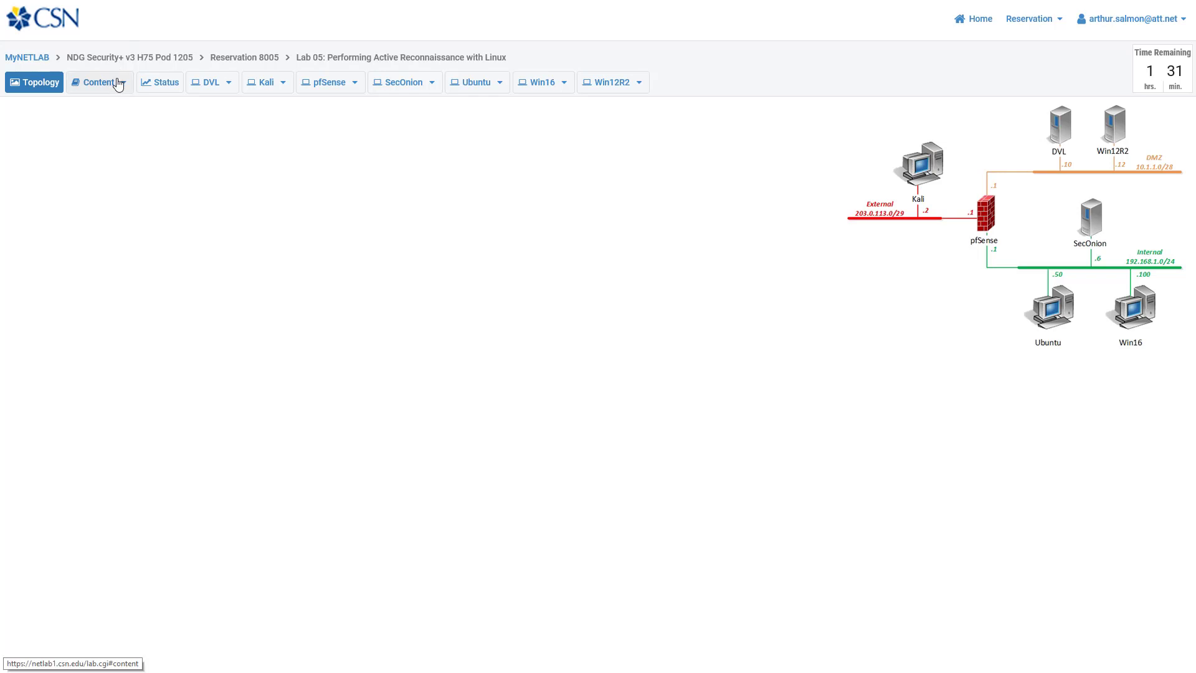
Step: Look over the Lab 05 manual, Performing Active Reconnaissance with Linux
left_click_drag(294, 56, 508, 56)
left_click(194, 163)
left_click(119, 83)
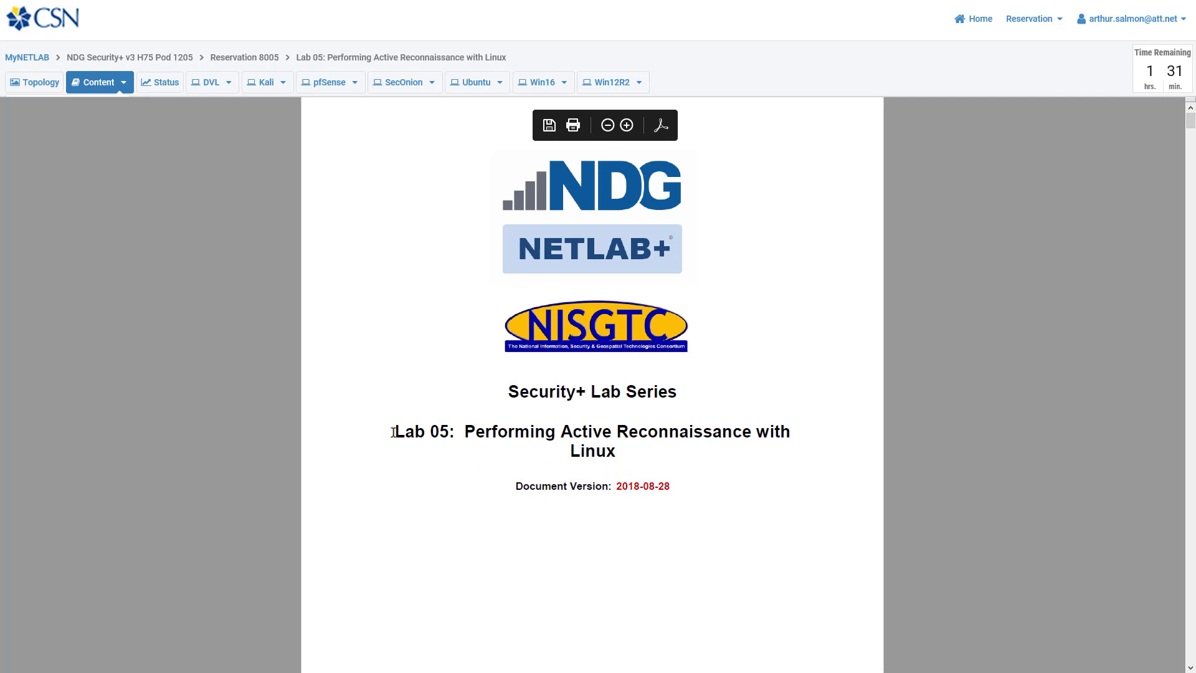
left_click_drag(393, 432, 466, 455)
left_click(466, 455)
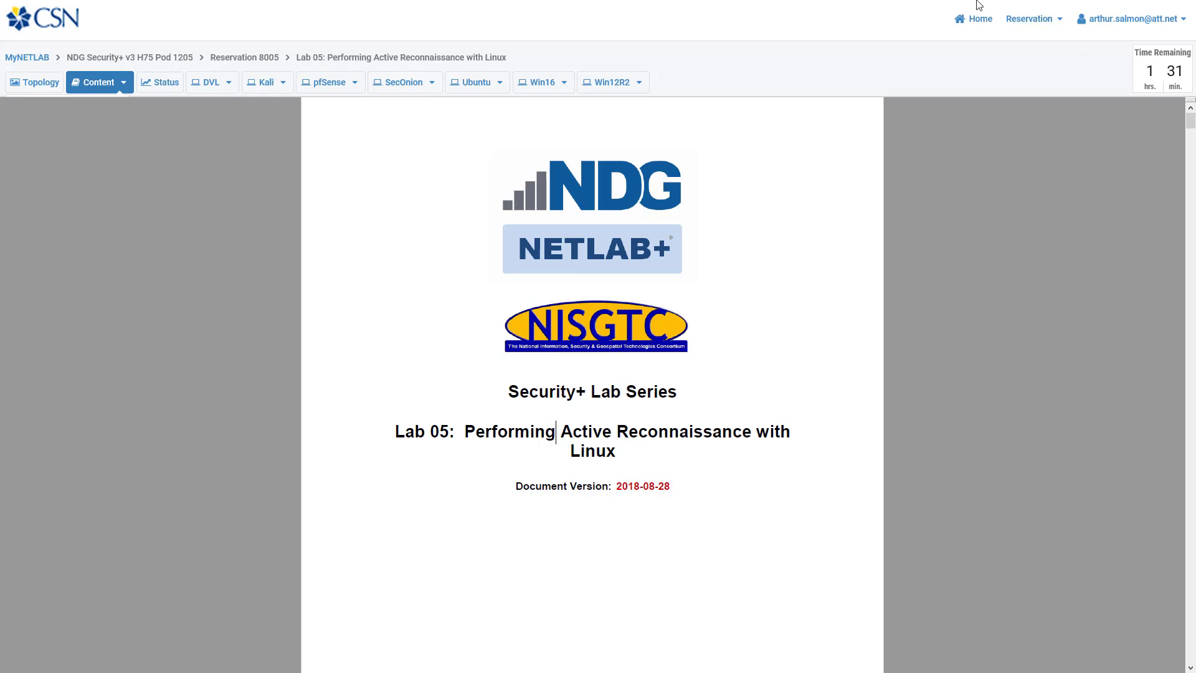
Step: Request more time for reservation 8005 and end up back on the Lab 05 topology
left_click(1052, 27)
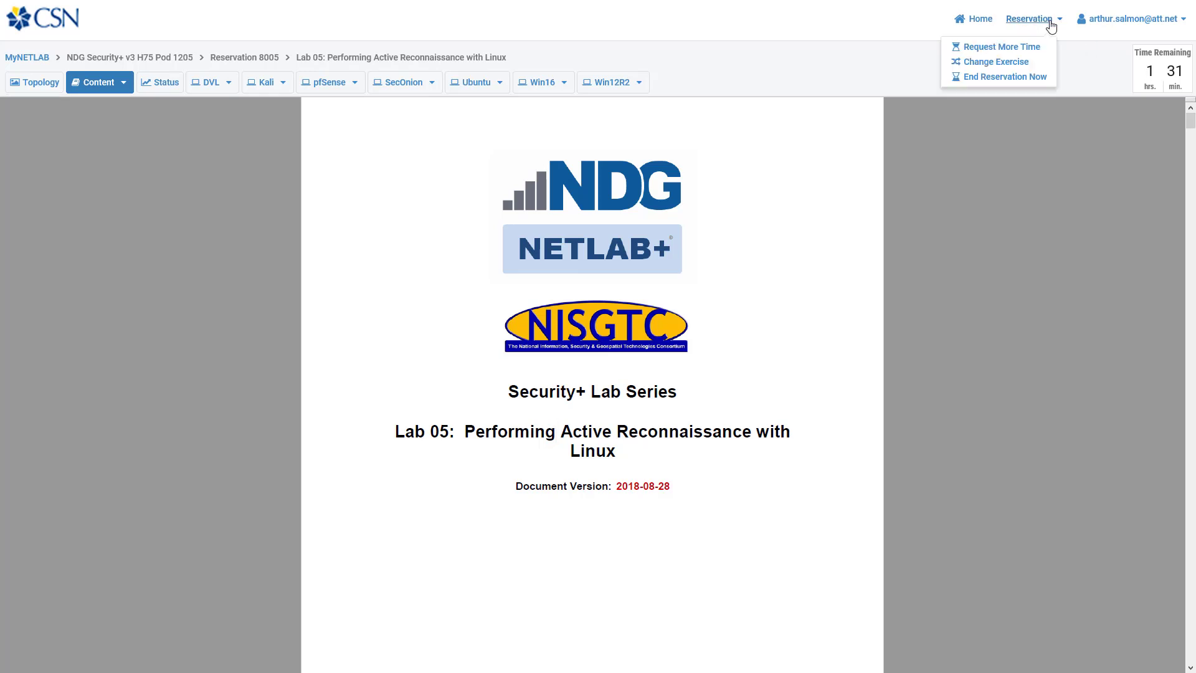
left_click(1015, 47)
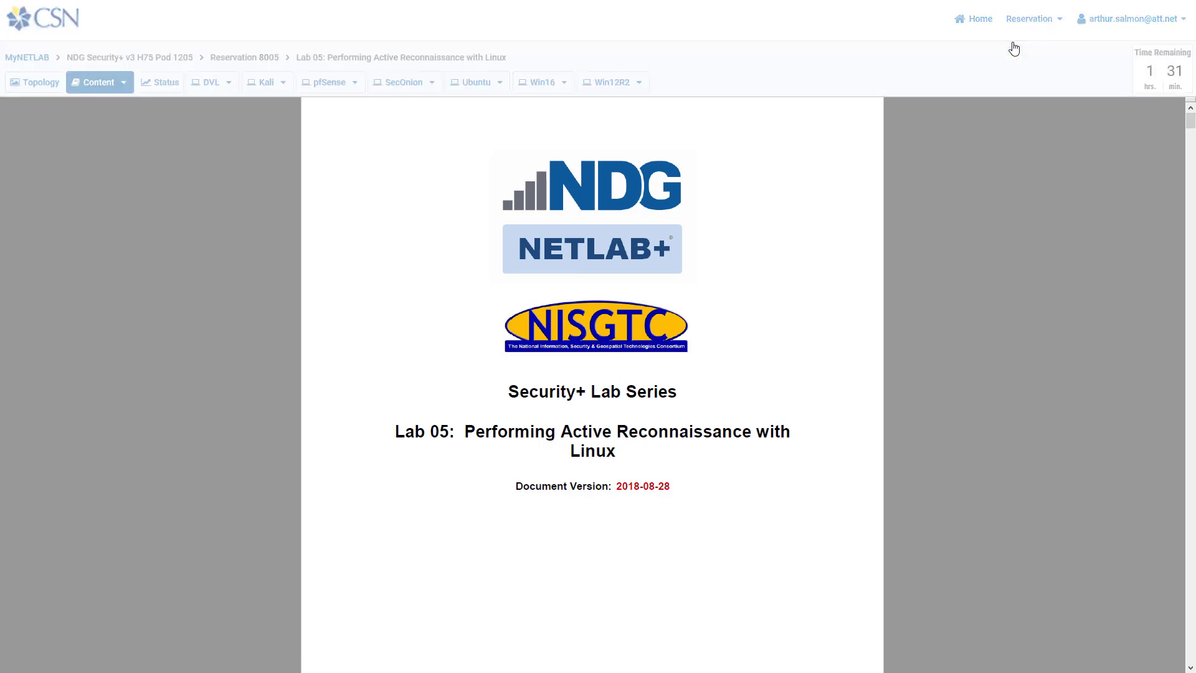
mouse_move(892, 213)
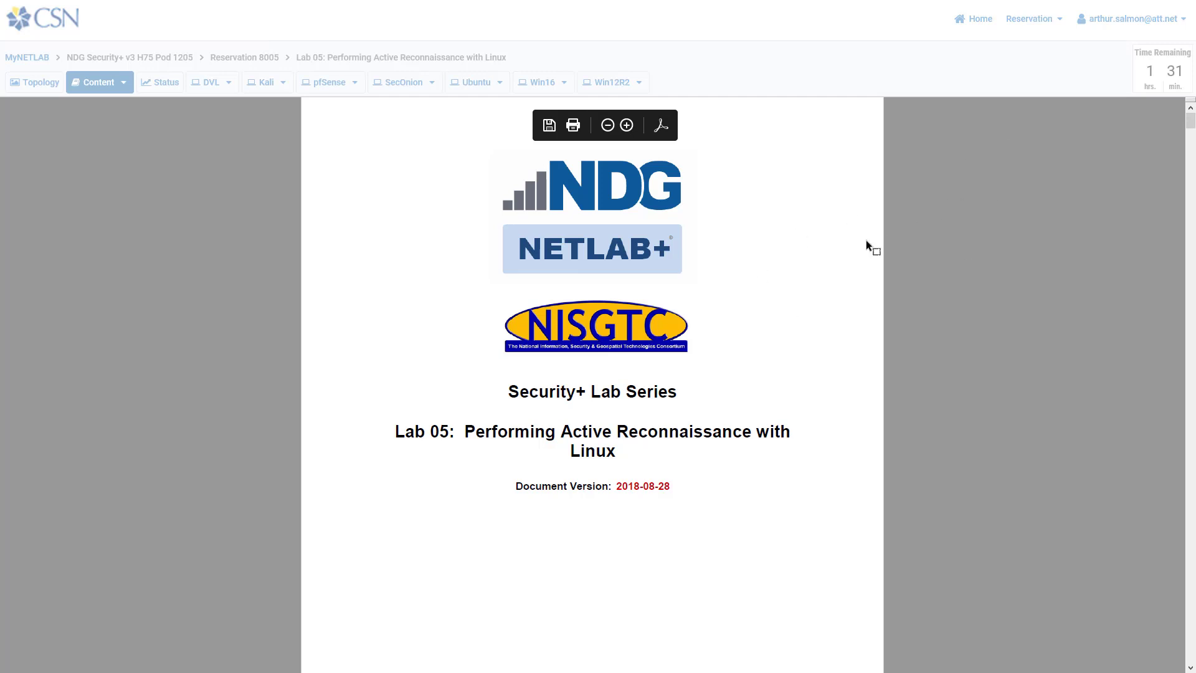
left_click_drag(945, 138, 988, 197)
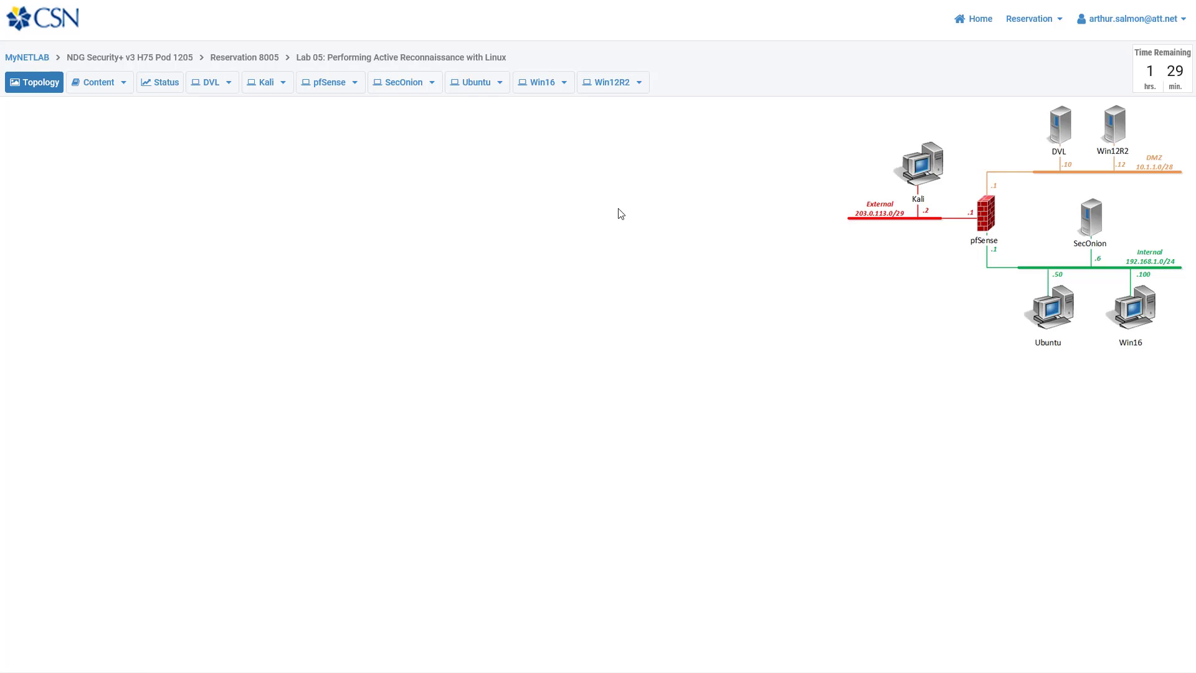
Step: End reservation 8005 immediately and confirm, returning to a home page with no reservations
left_click(1061, 28)
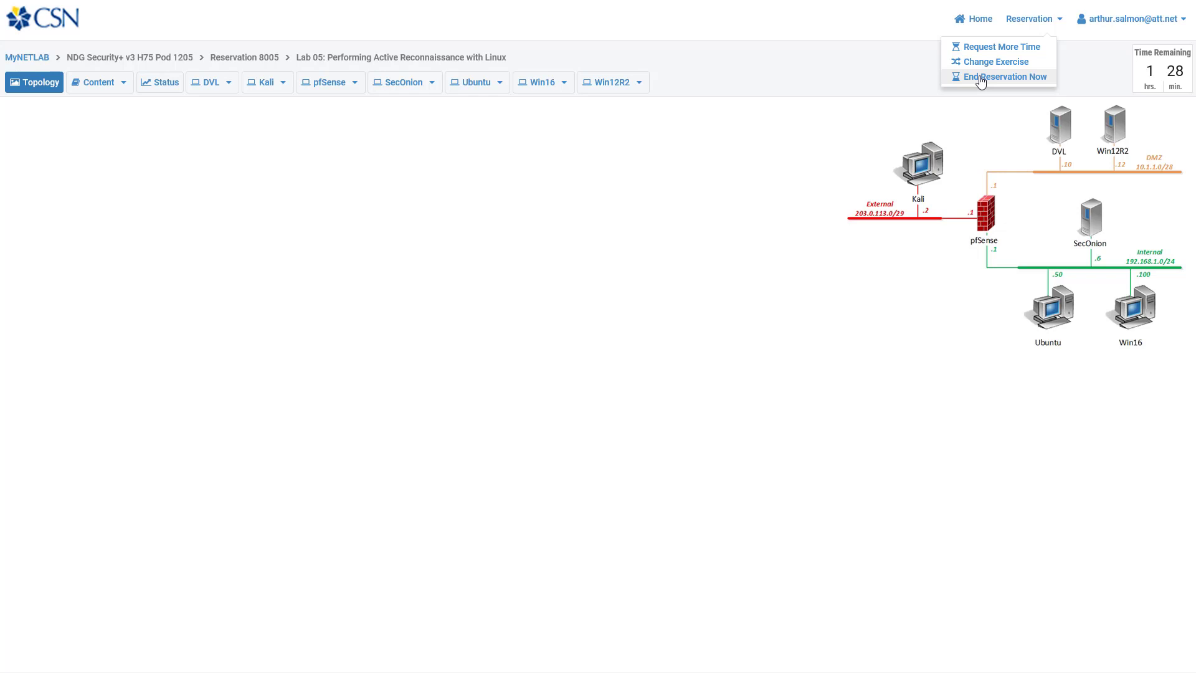
left_click(791, 156)
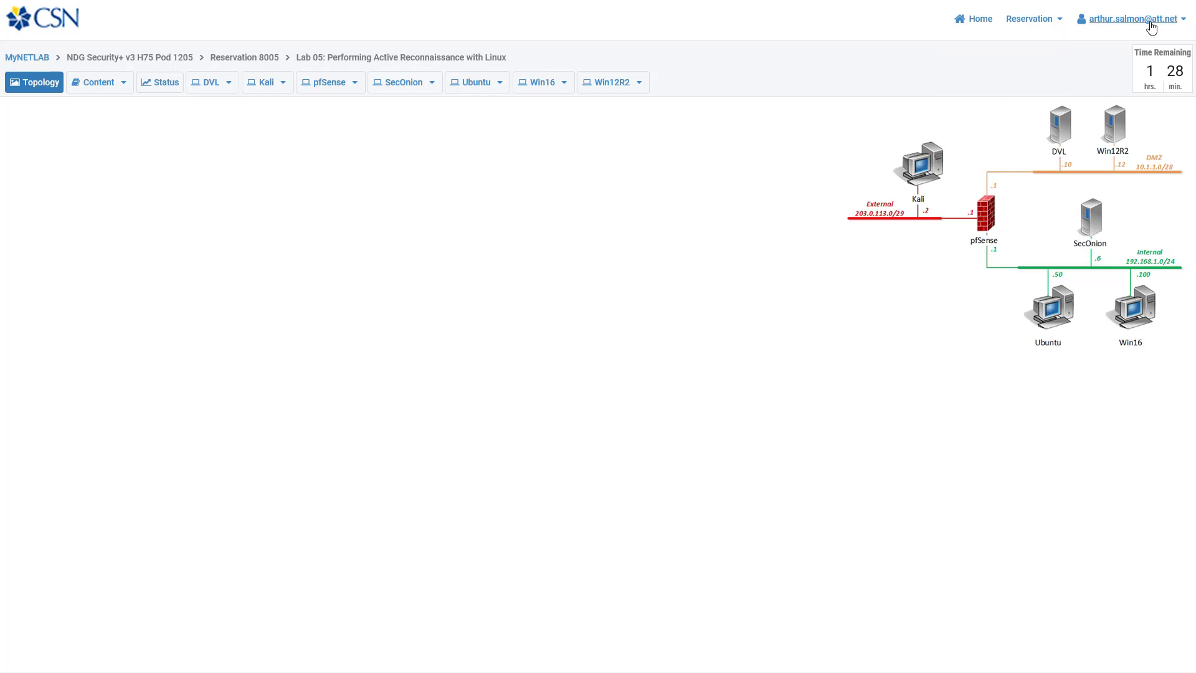
left_click(1178, 28)
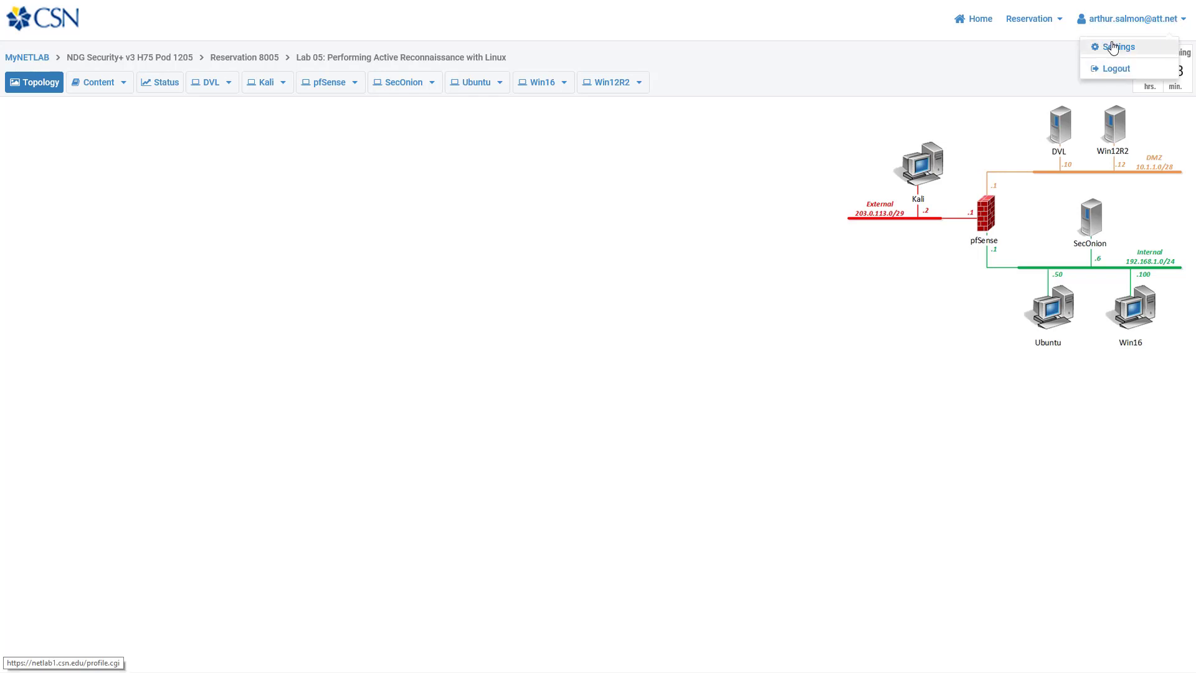
left_click(949, 74)
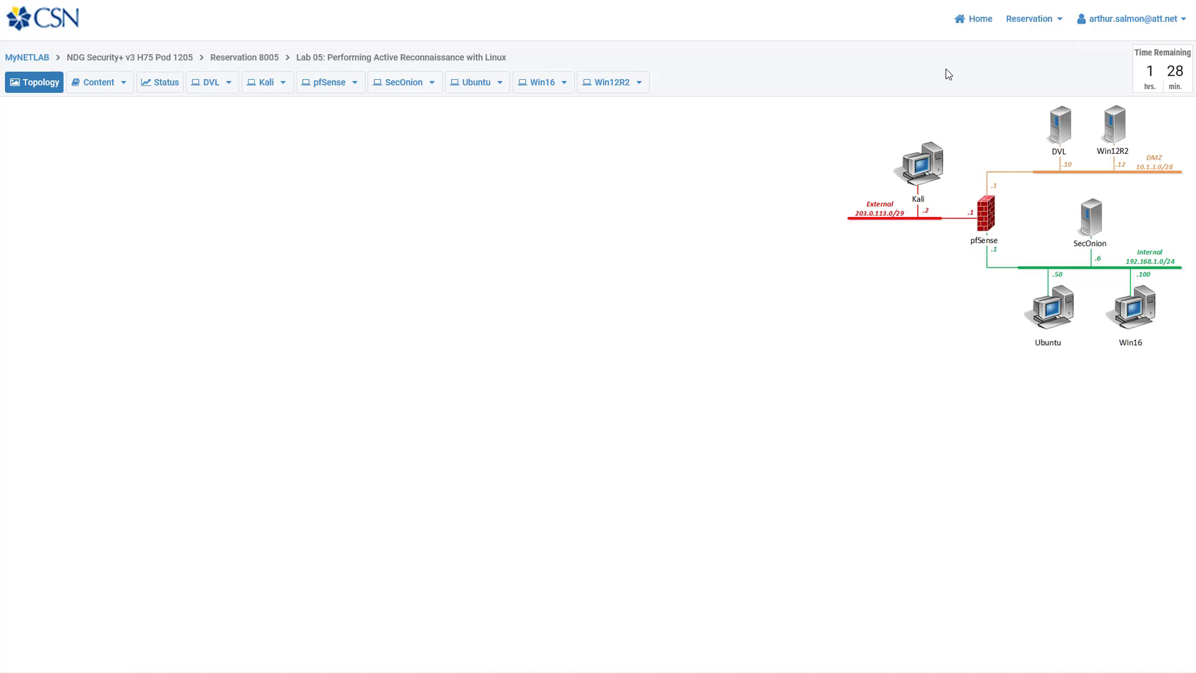
left_click(1058, 26)
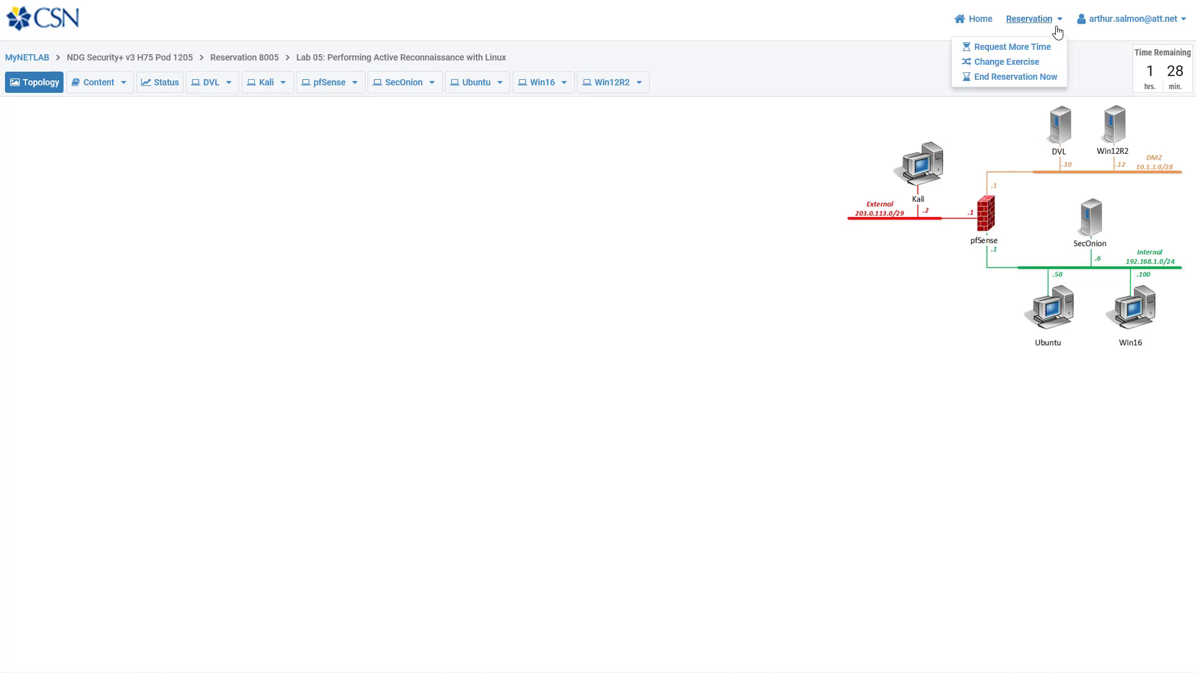
left_click(1012, 77)
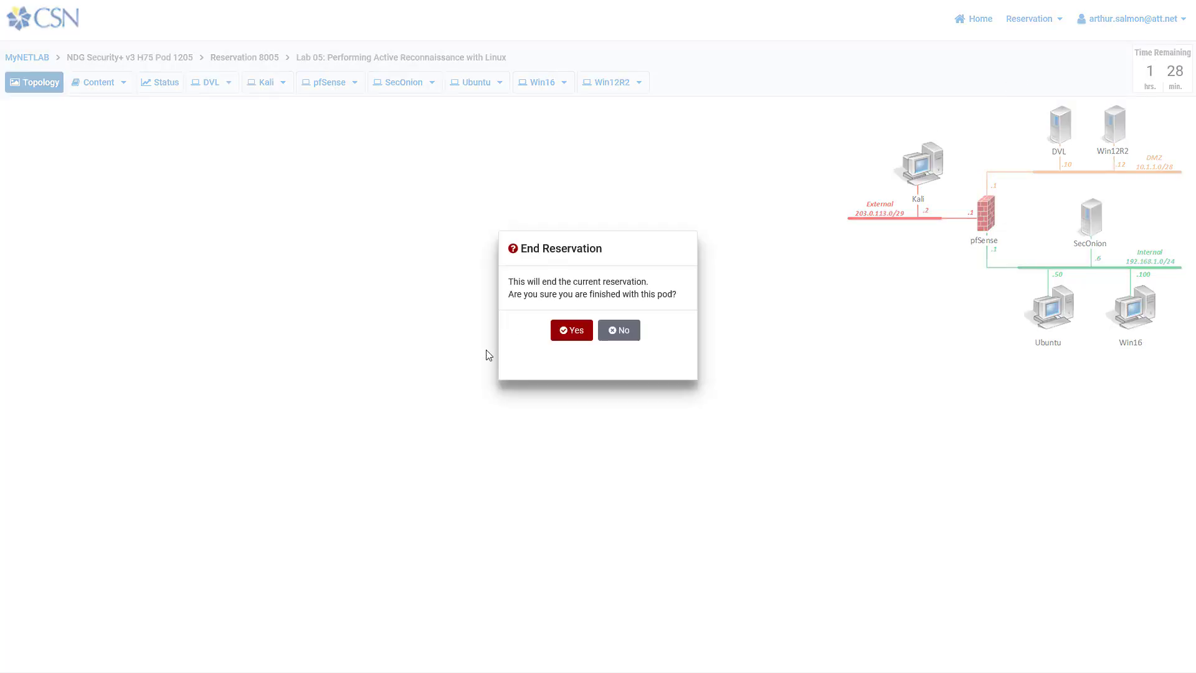
left_click(573, 334)
left_click(584, 327)
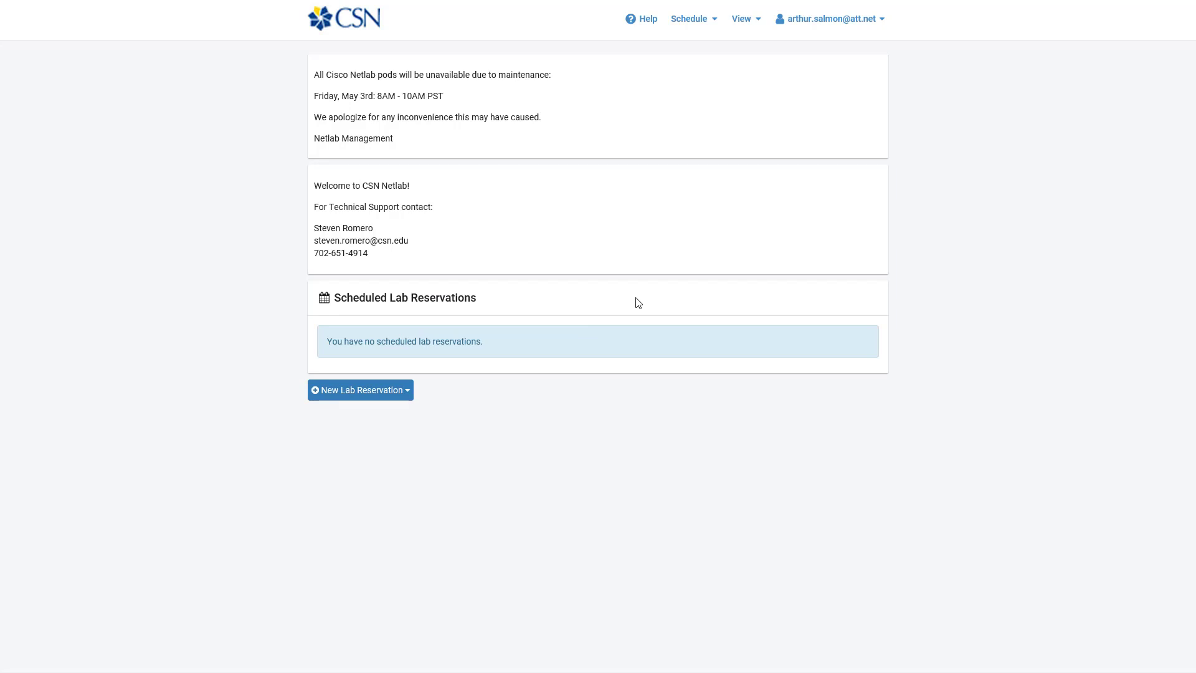
Step: Schedule NDG Ethical Hacking Lab 02 for myself on Pod 305, starting now
left_click(402, 396)
left_click(347, 420)
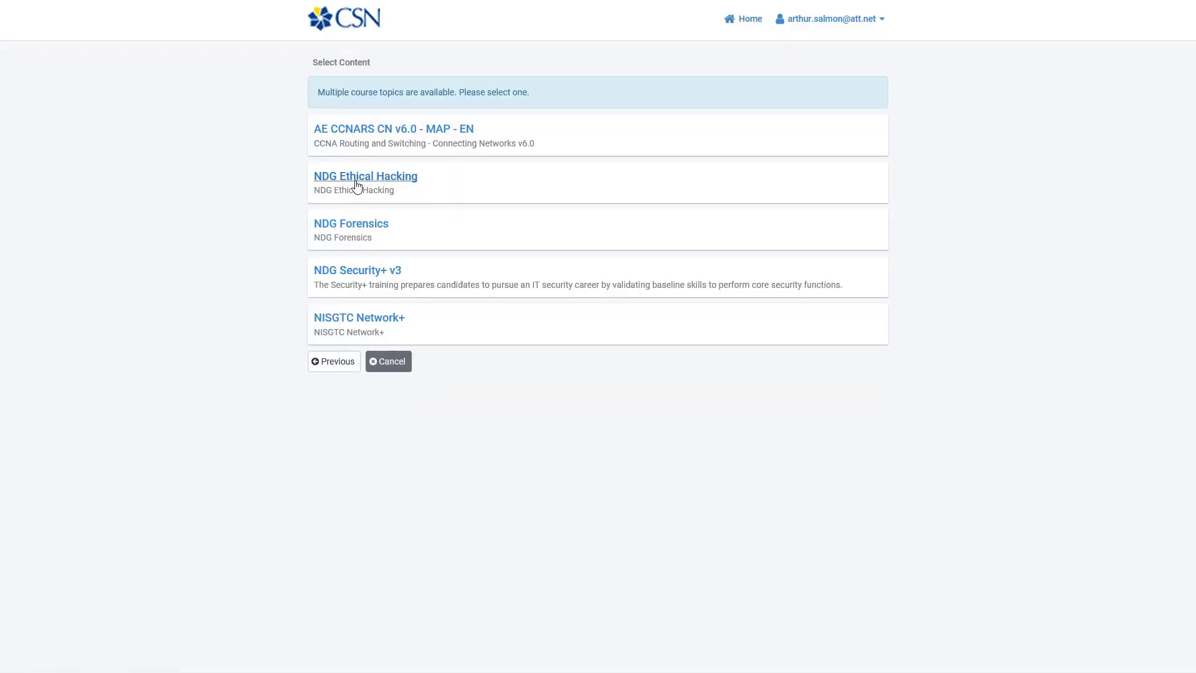
left_click(357, 186)
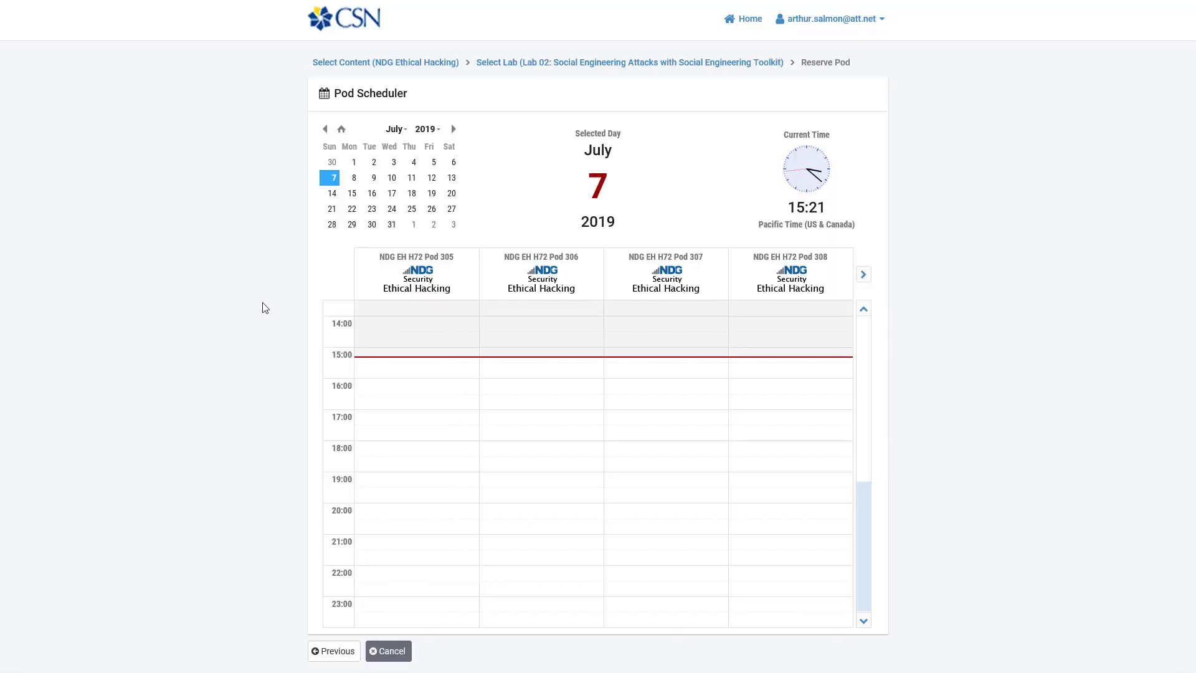
left_click(382, 368)
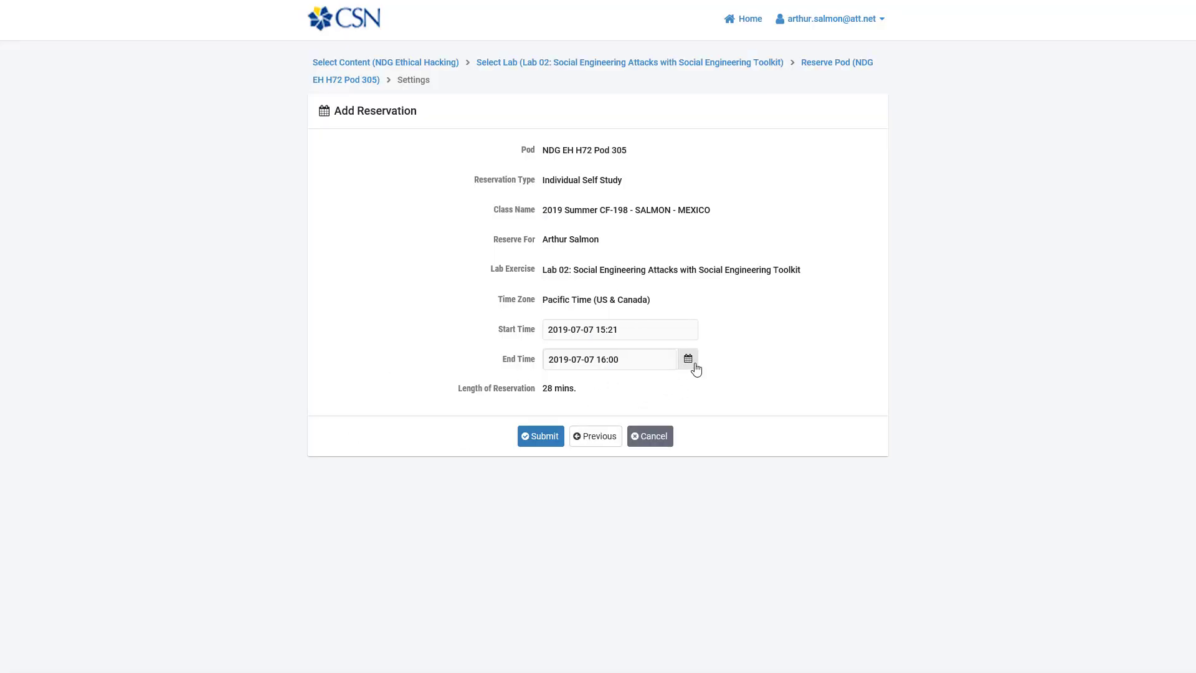
Step: Set the reservation's end time to 17:00 and submit it as reservation 8007
left_click(694, 365)
left_click(711, 424)
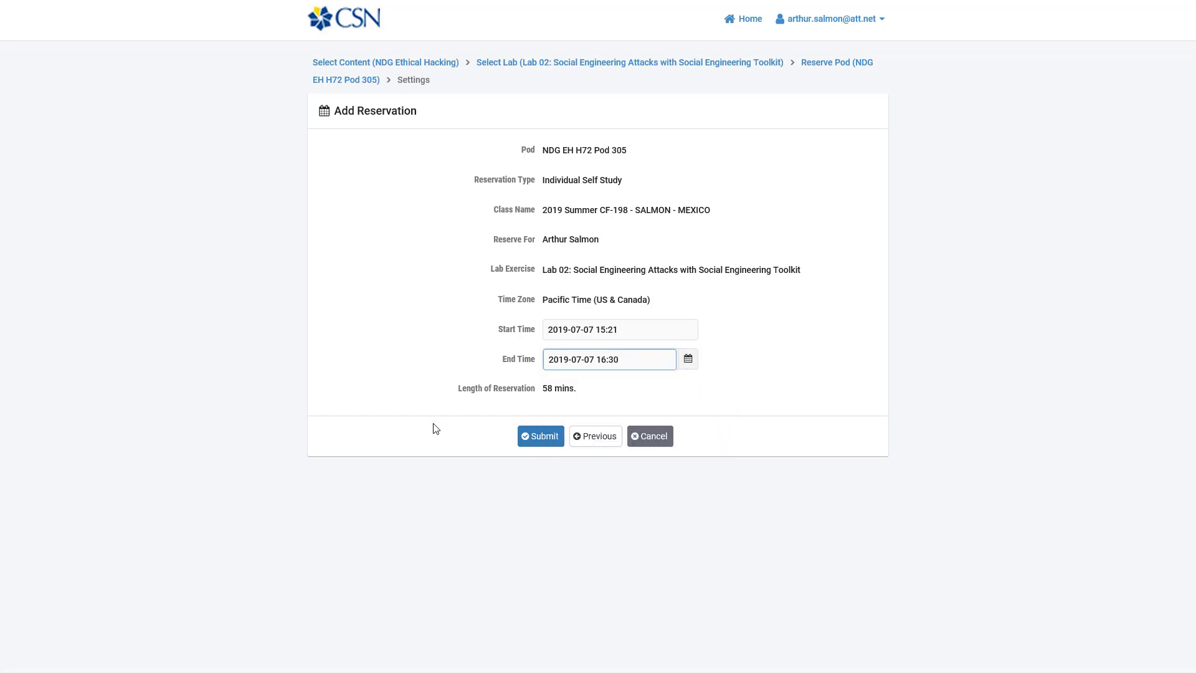
left_click(648, 366)
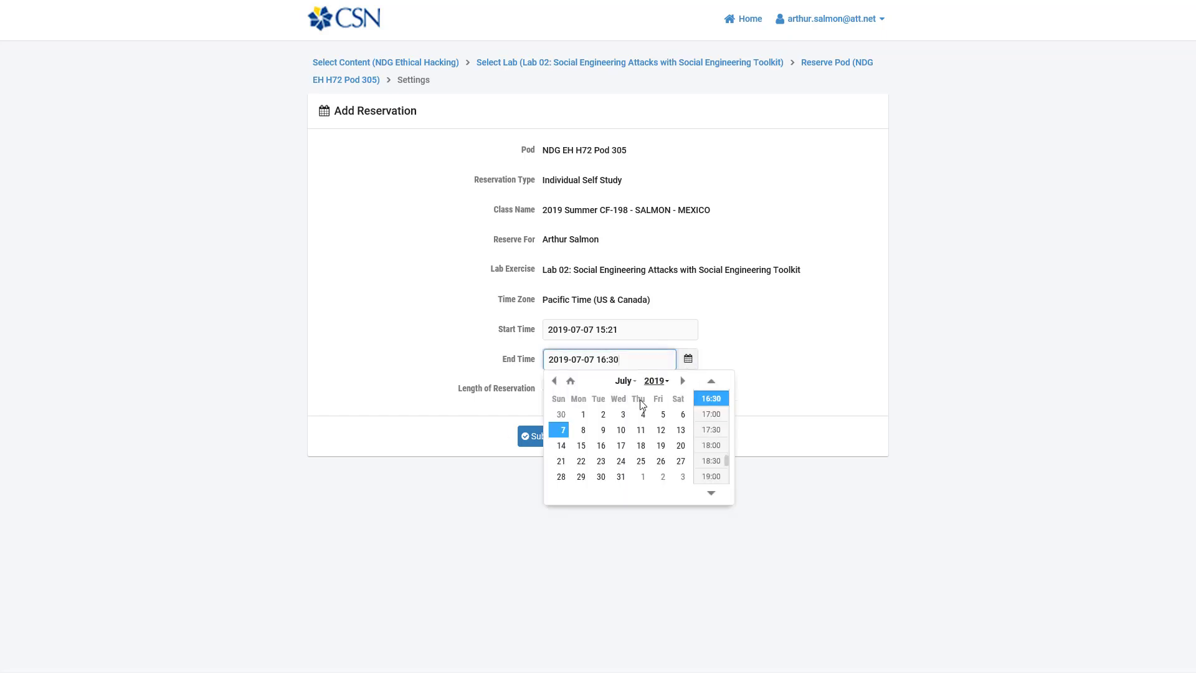
left_click(711, 422)
left_click(752, 400)
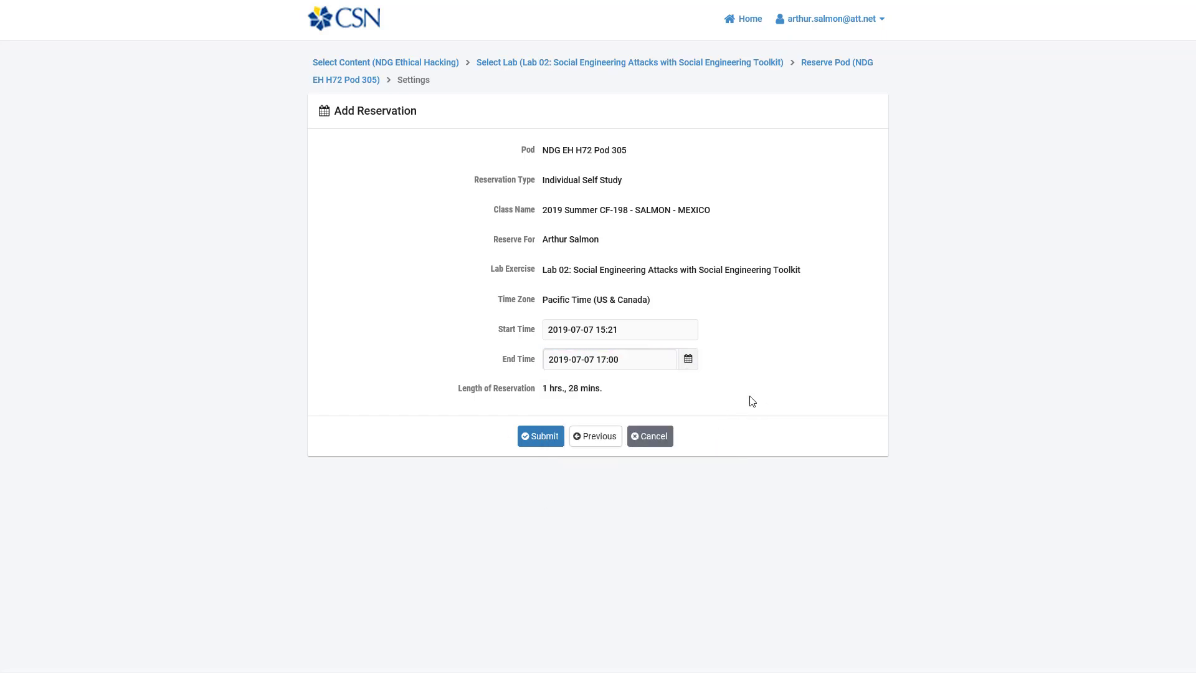
left_click(544, 437)
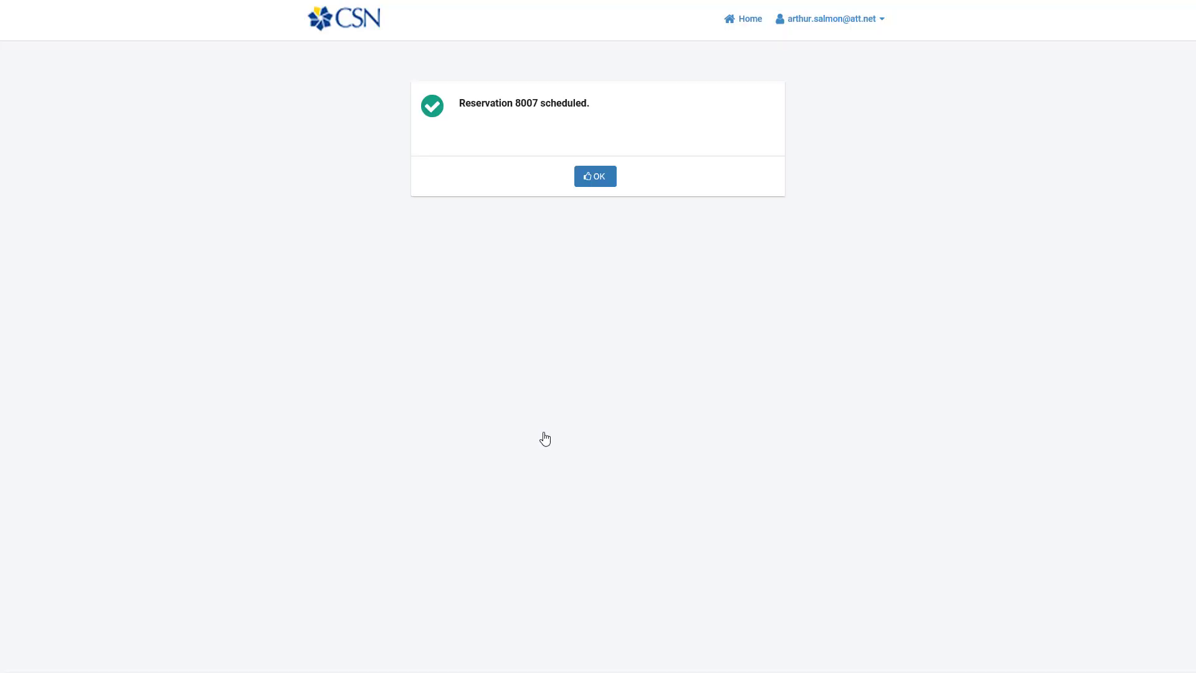
Step: Try cancelling started reservation 8007, accept the refusal, and enter its Lab 02 workspace instead
left_click(602, 176)
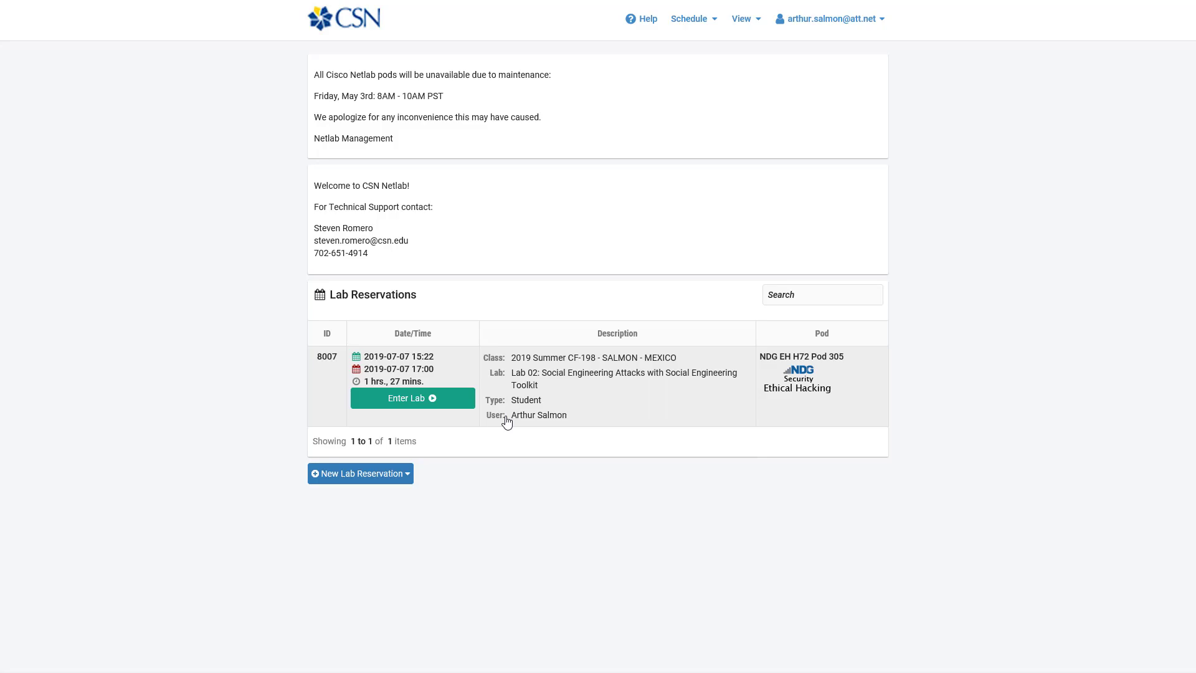
left_click(596, 403)
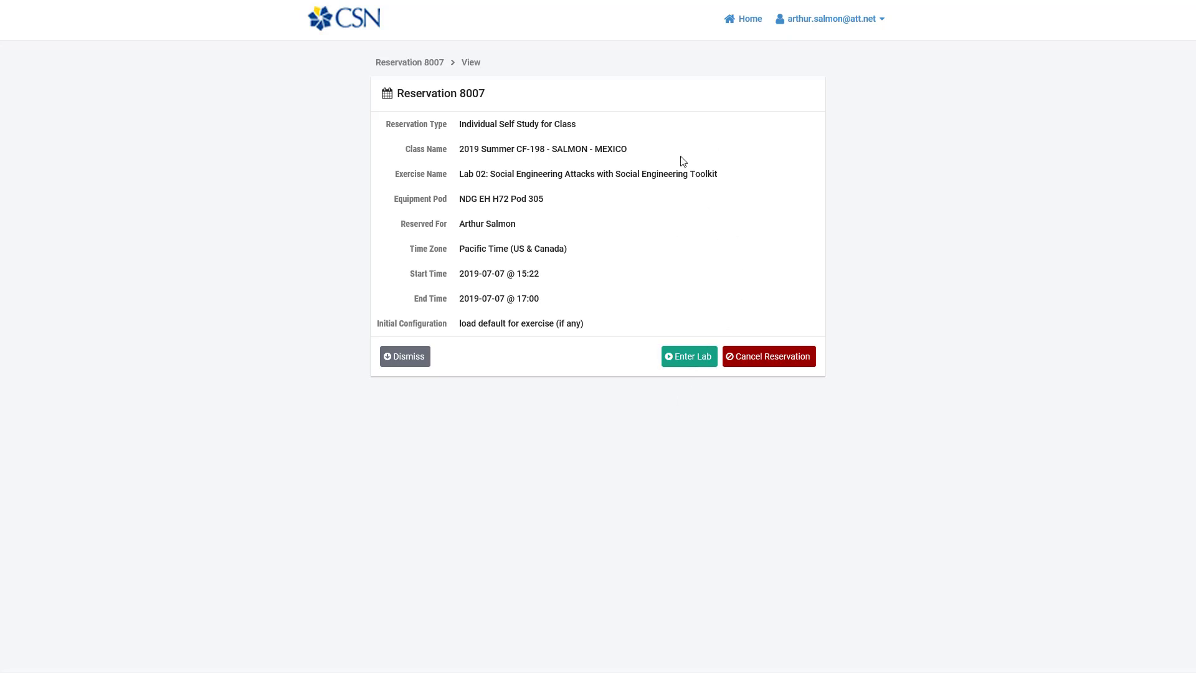
left_click(800, 357)
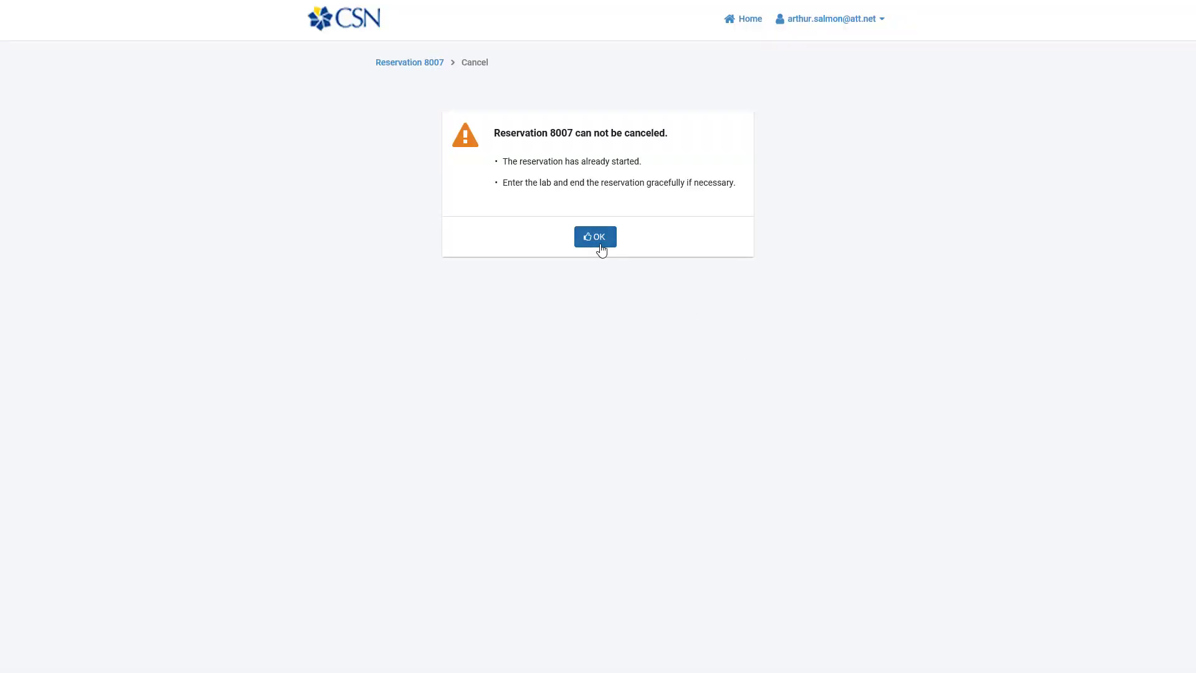
left_click(600, 247)
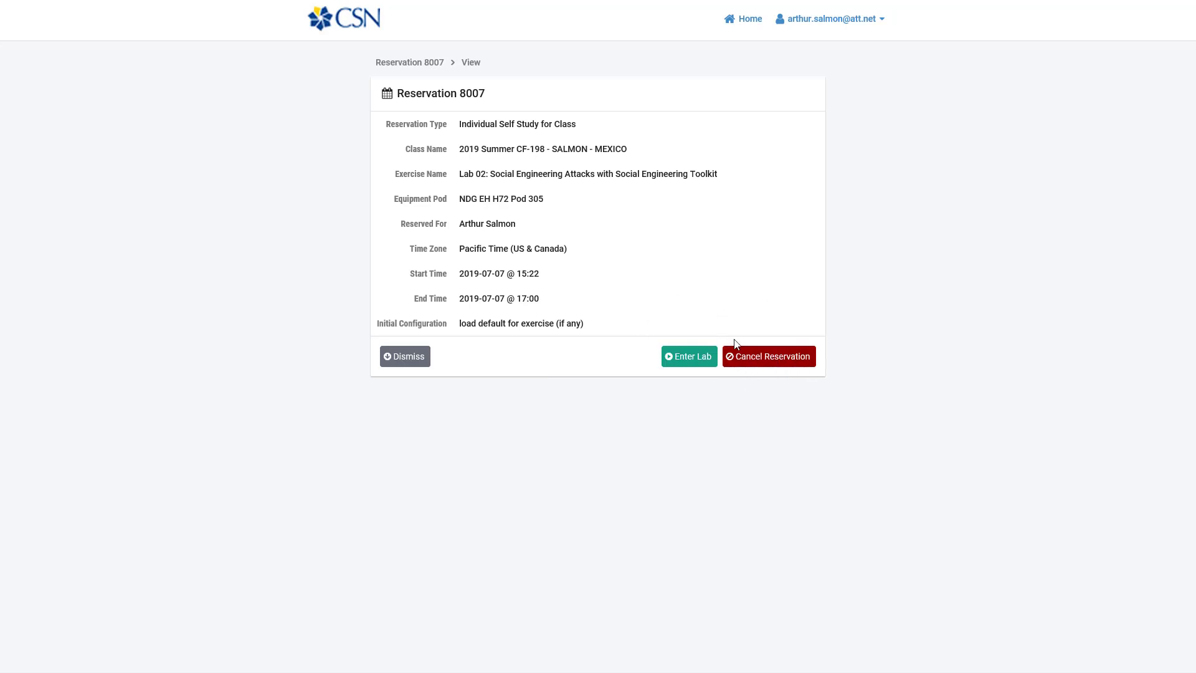
left_click(683, 356)
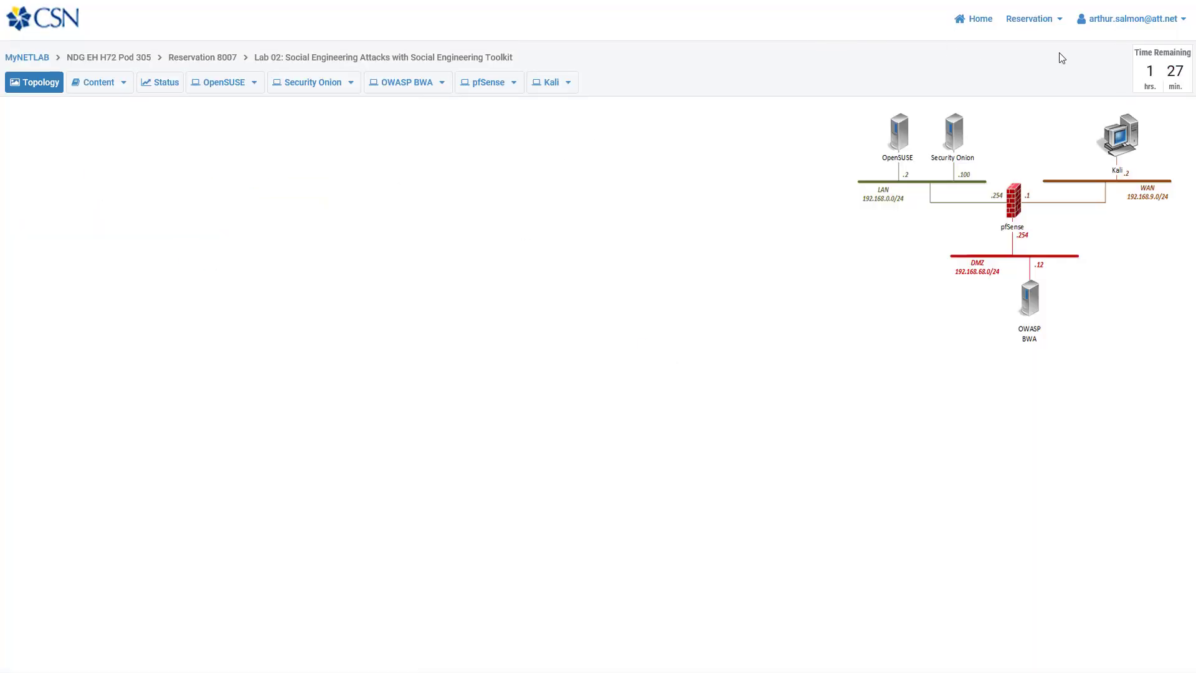
Step: End reservation 8007 now, confirming the prompts, then select the support contact's e-mail address
left_click(1058, 20)
left_click(1001, 77)
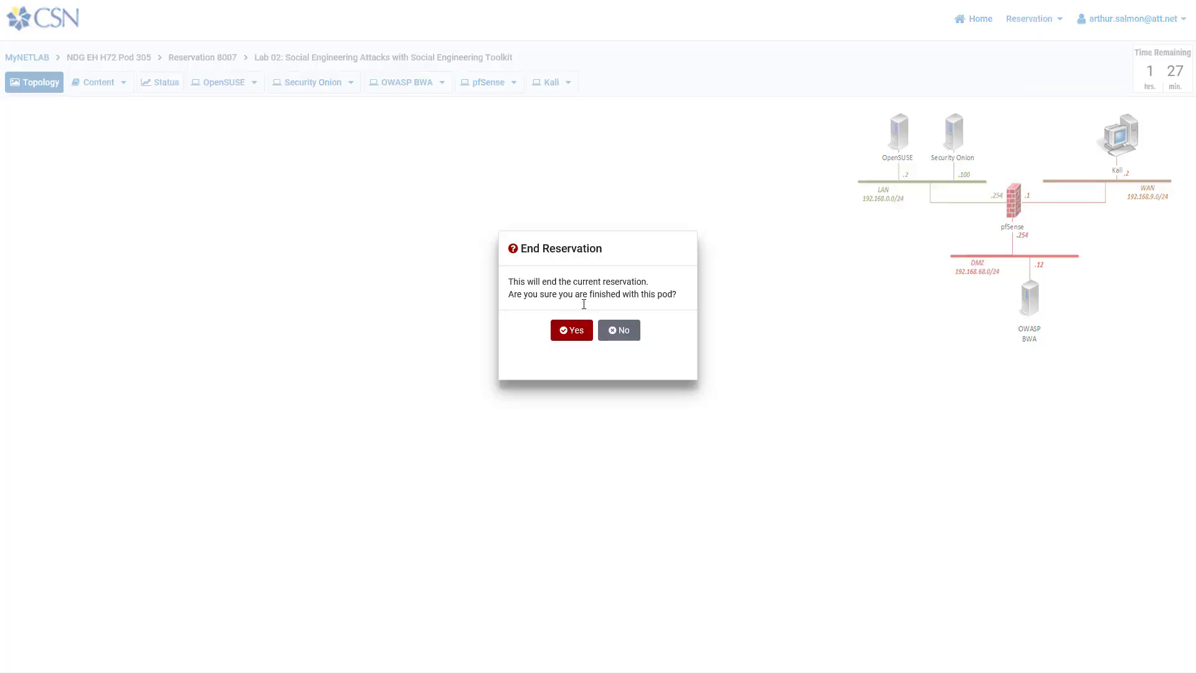
left_click(570, 338)
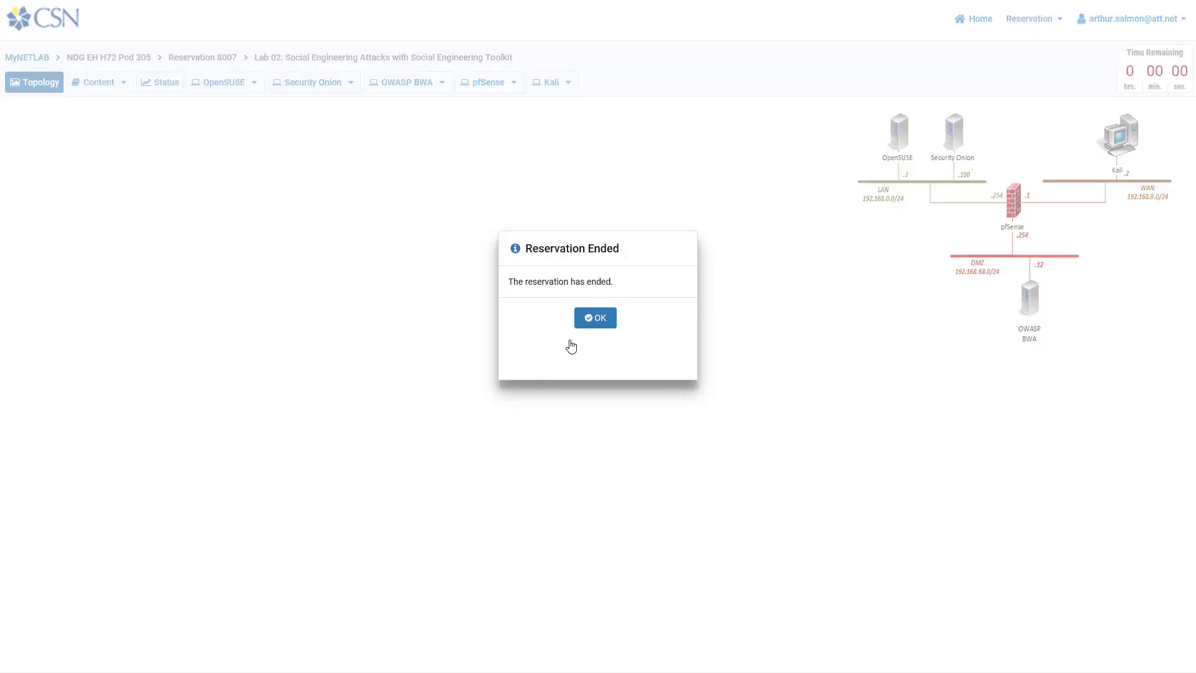
left_click(597, 316)
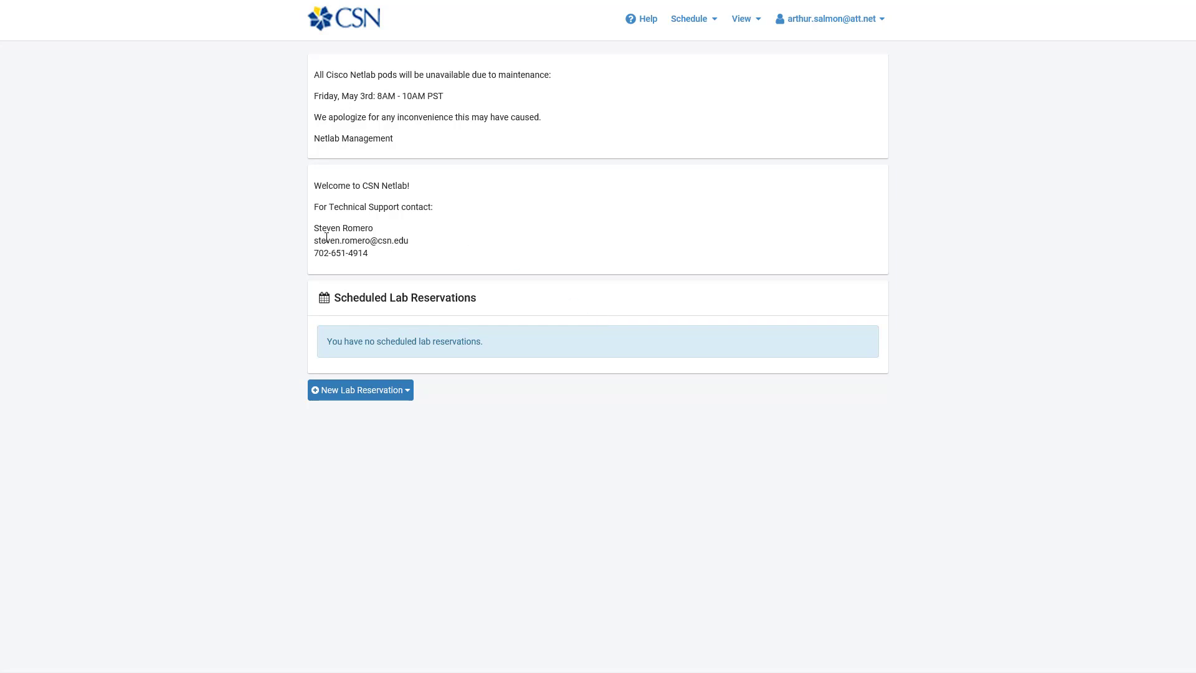
left_click_drag(315, 247, 406, 243)
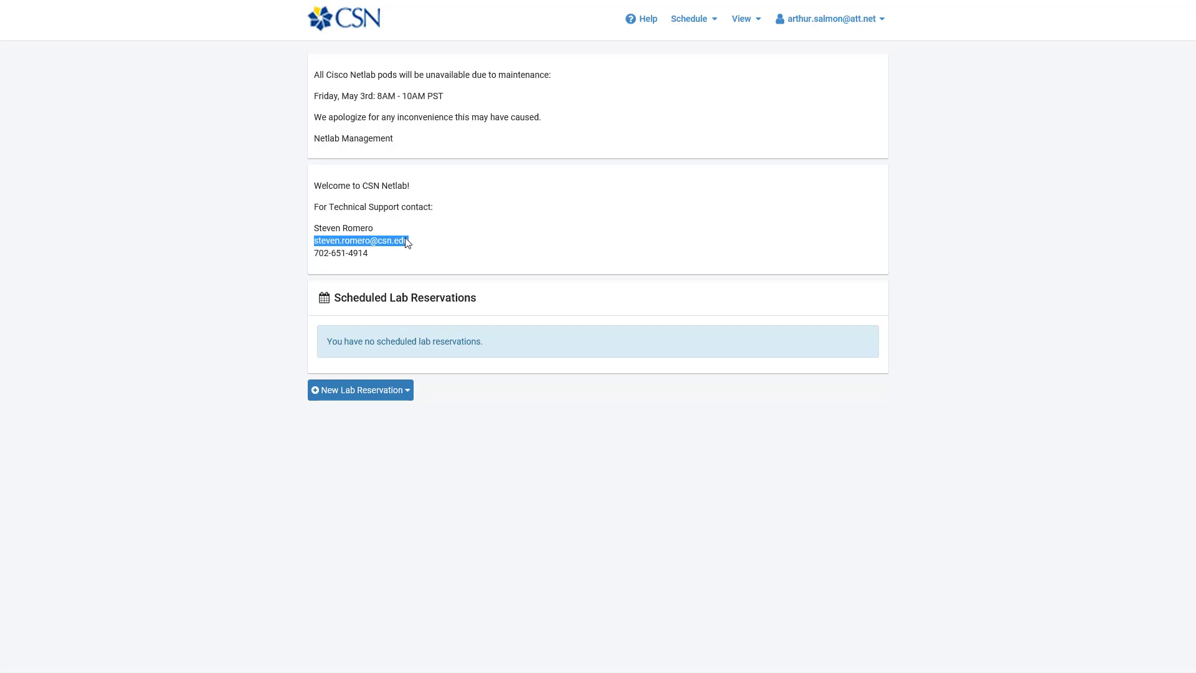